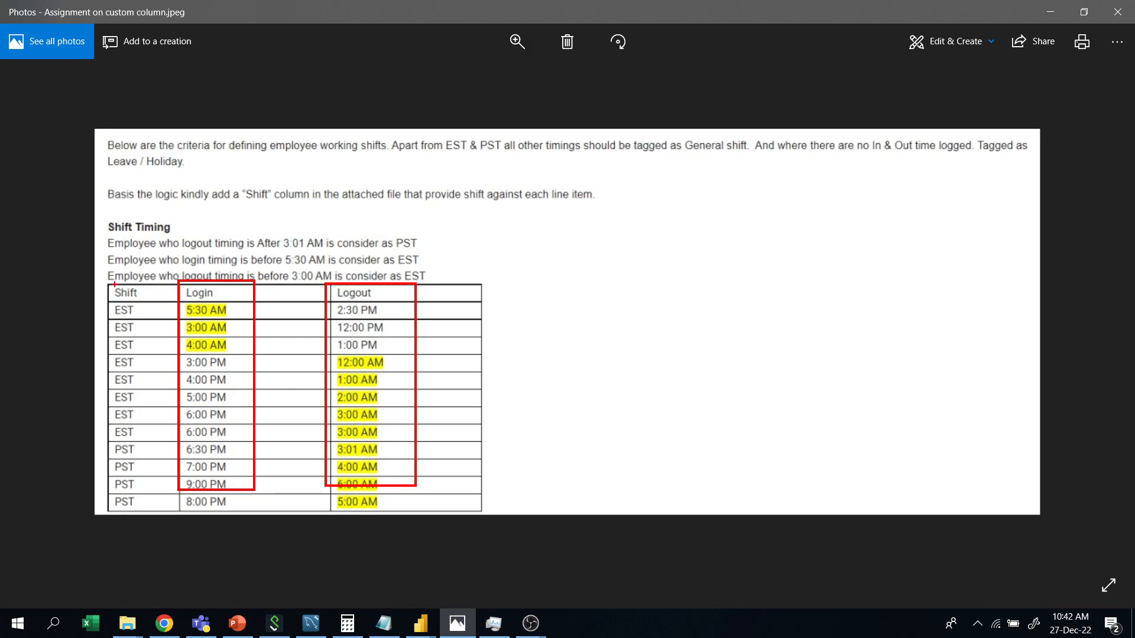
mouse_move(103, 282)
mouse_down()
mouse_move(149, 340)
mouse_move(151, 425)
mouse_up()
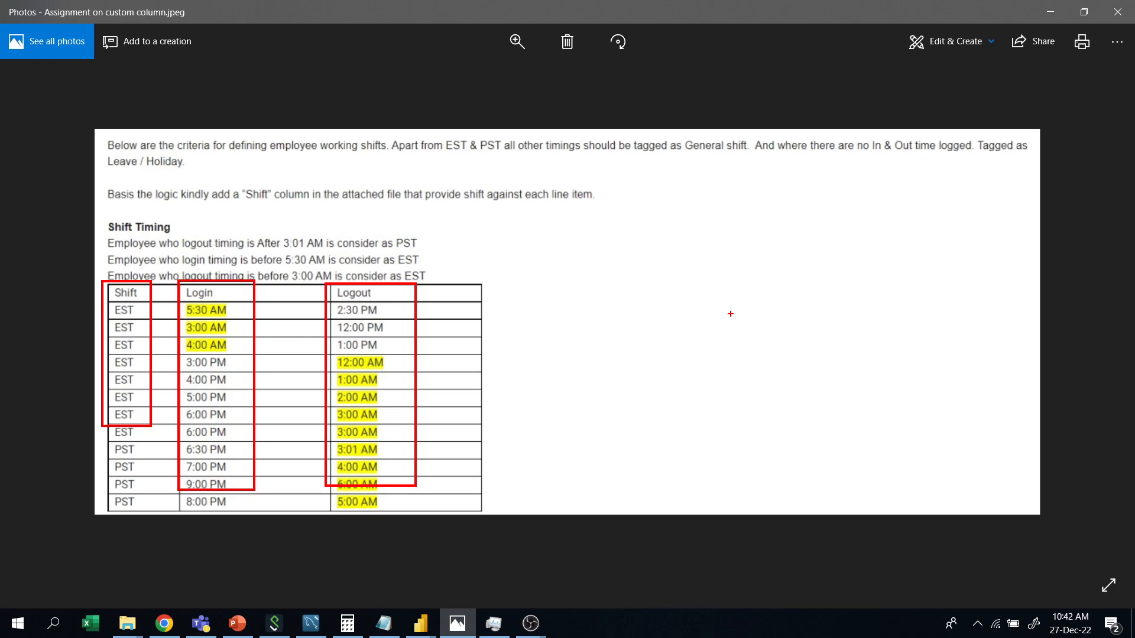
key(Escape)
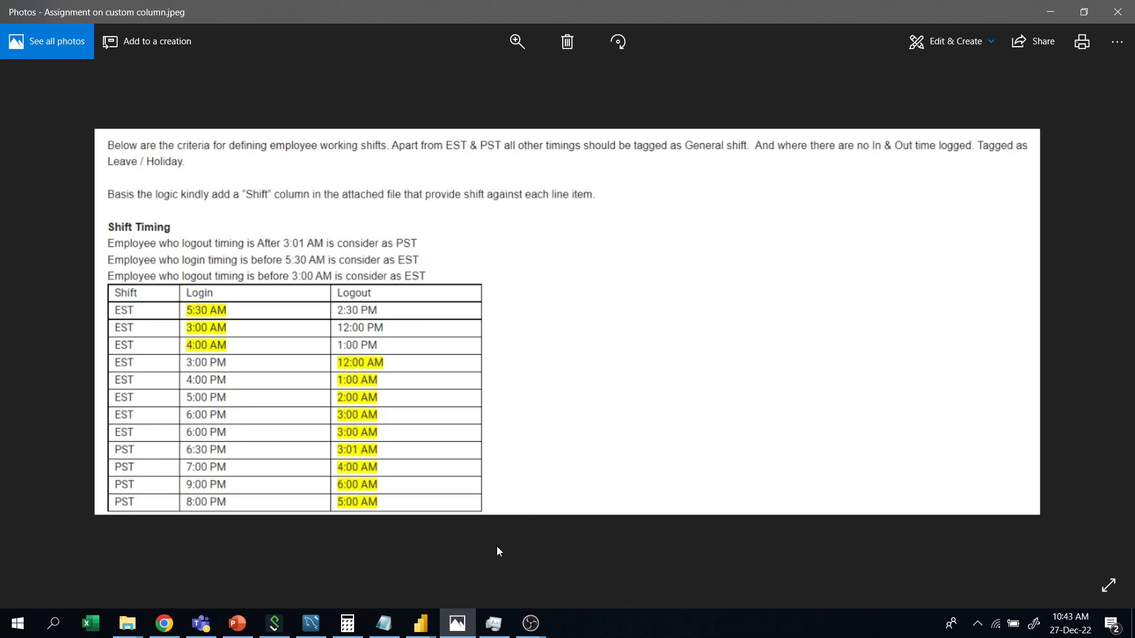
Switch to the Power Query Editor and remove all columns from Swipein Time through Status.
click(421, 624)
click(505, 572)
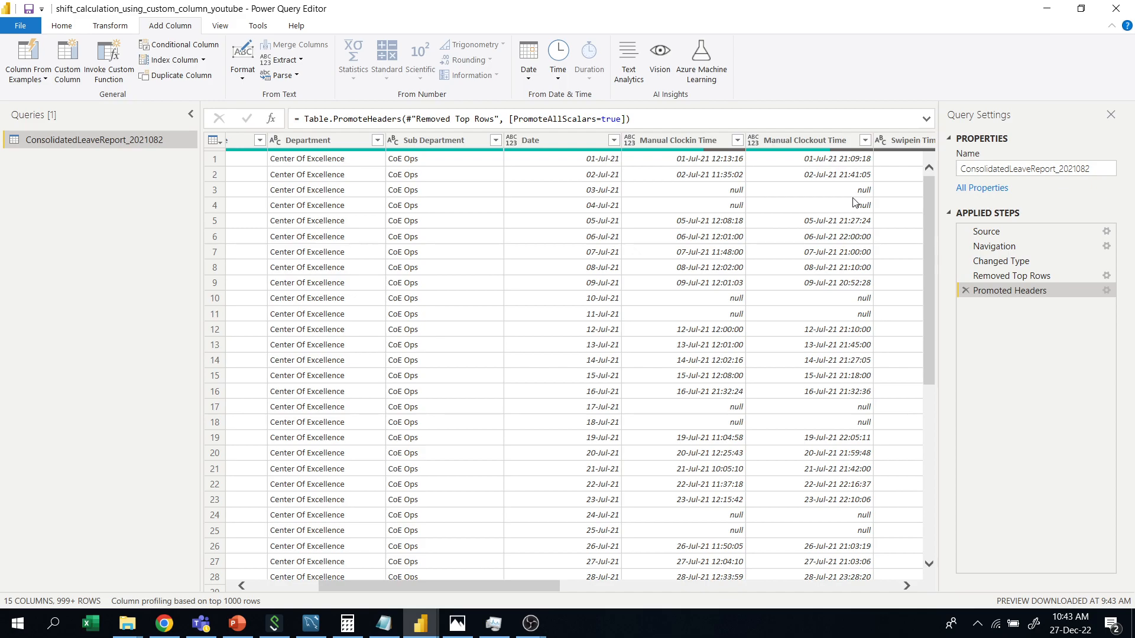
drag(547, 586, 670, 583)
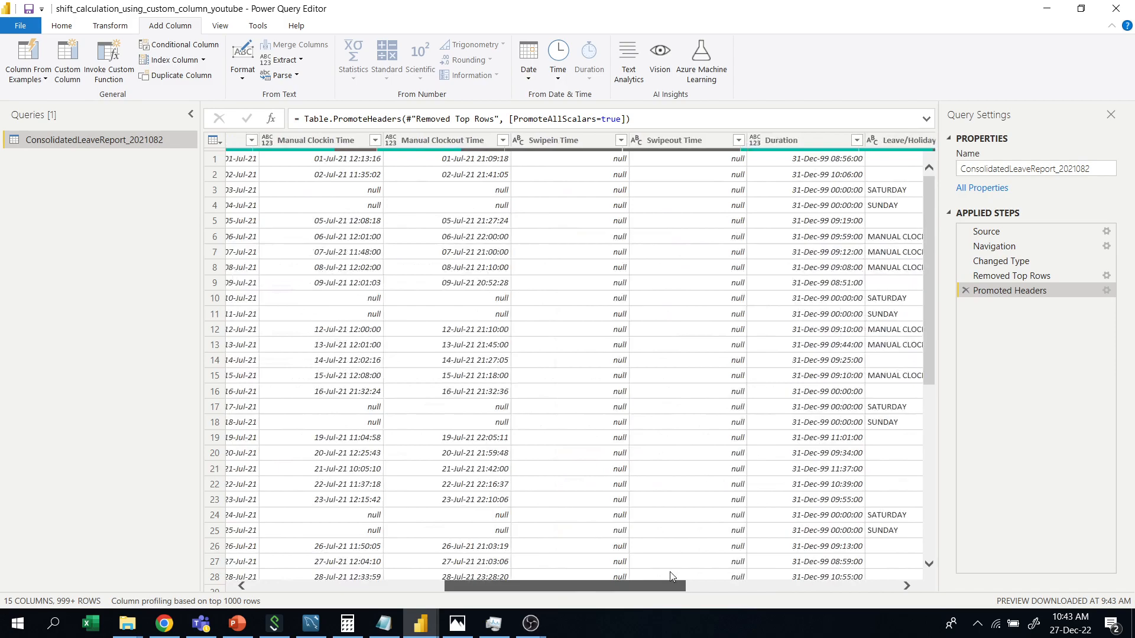
click(571, 144)
drag(601, 583, 814, 584)
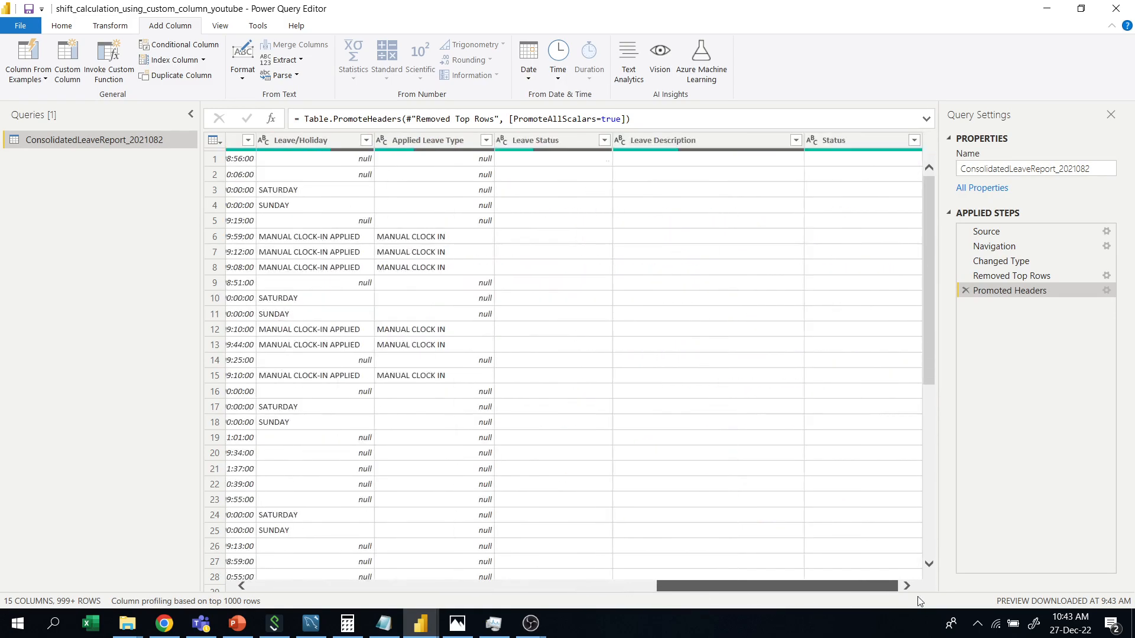
shift+click(849, 139)
right_click(851, 140)
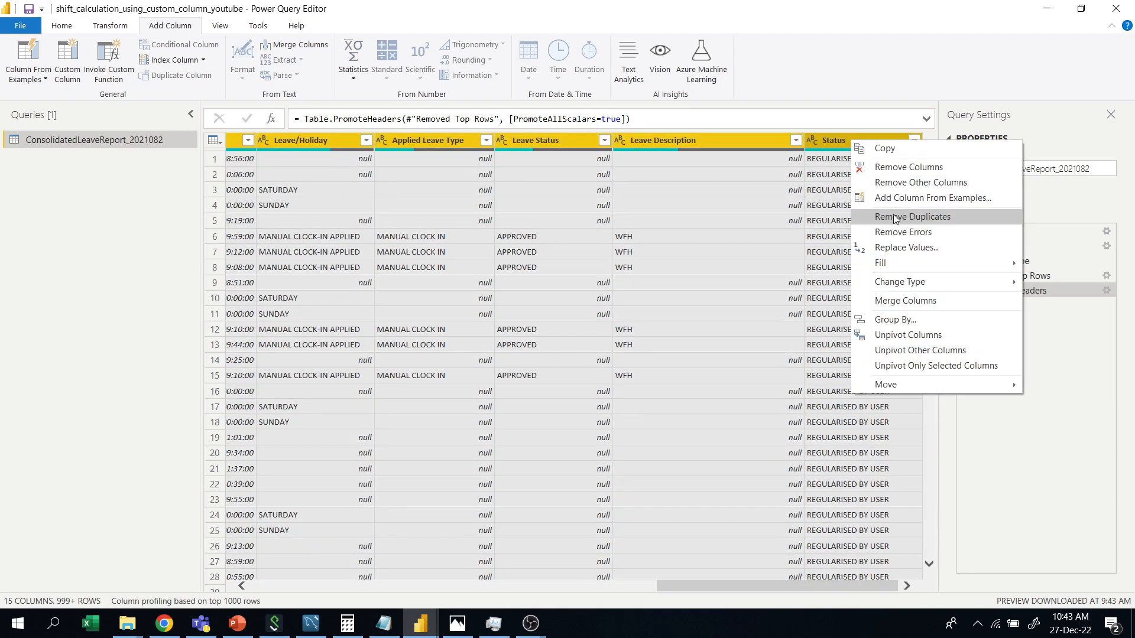
click(894, 167)
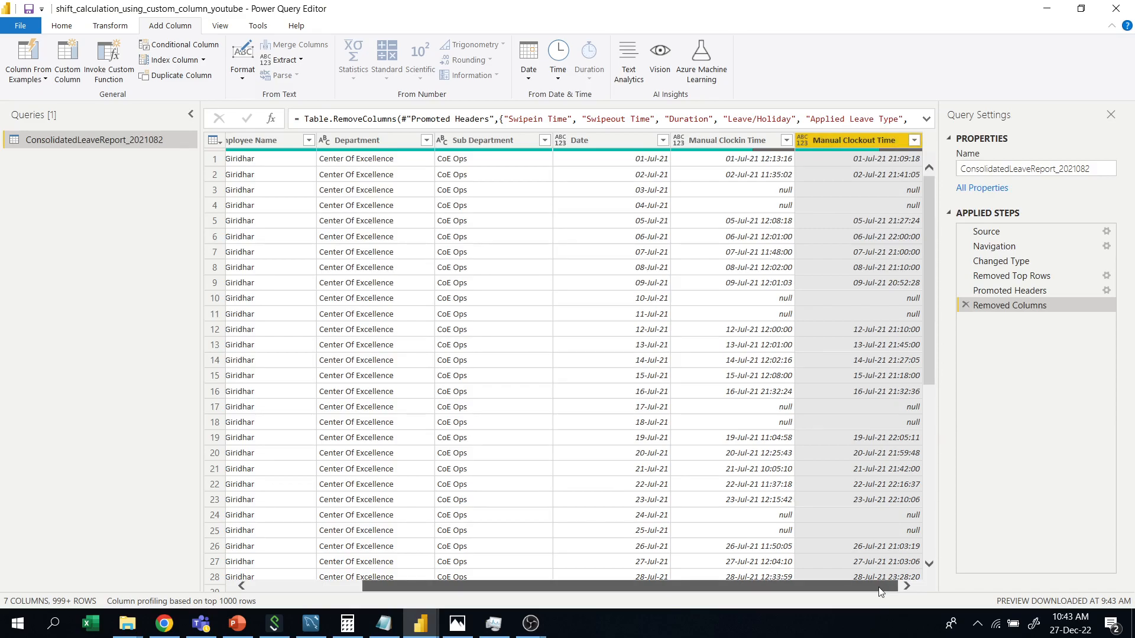
Change the data type of the Manual Clockin Time and Manual Clockout Time columns to Date/Time.
click(677, 142)
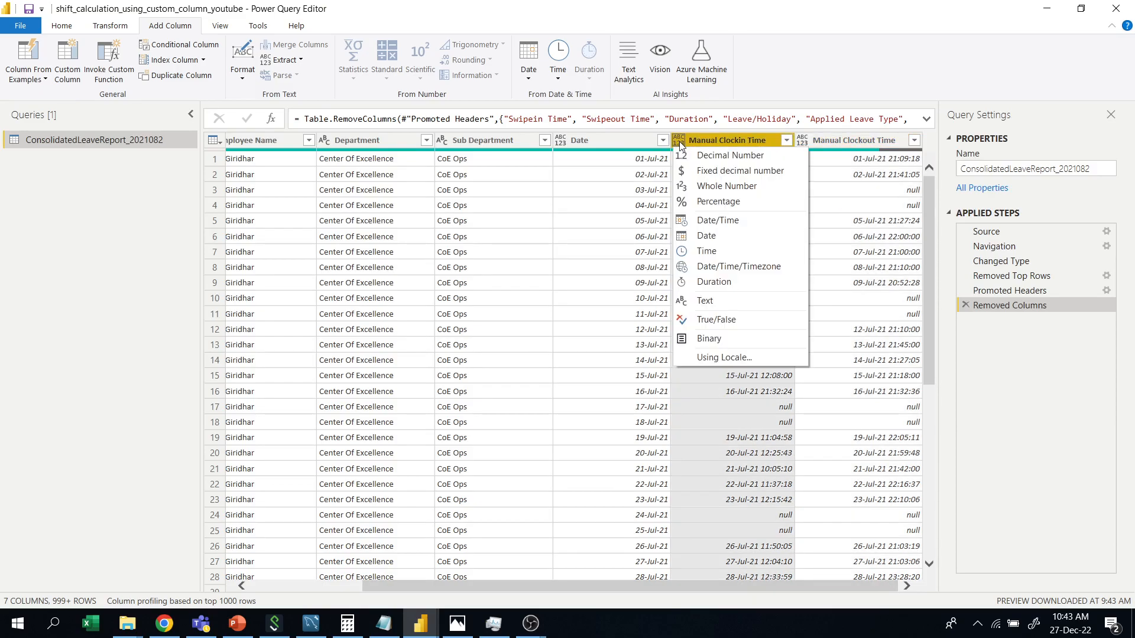
click(709, 221)
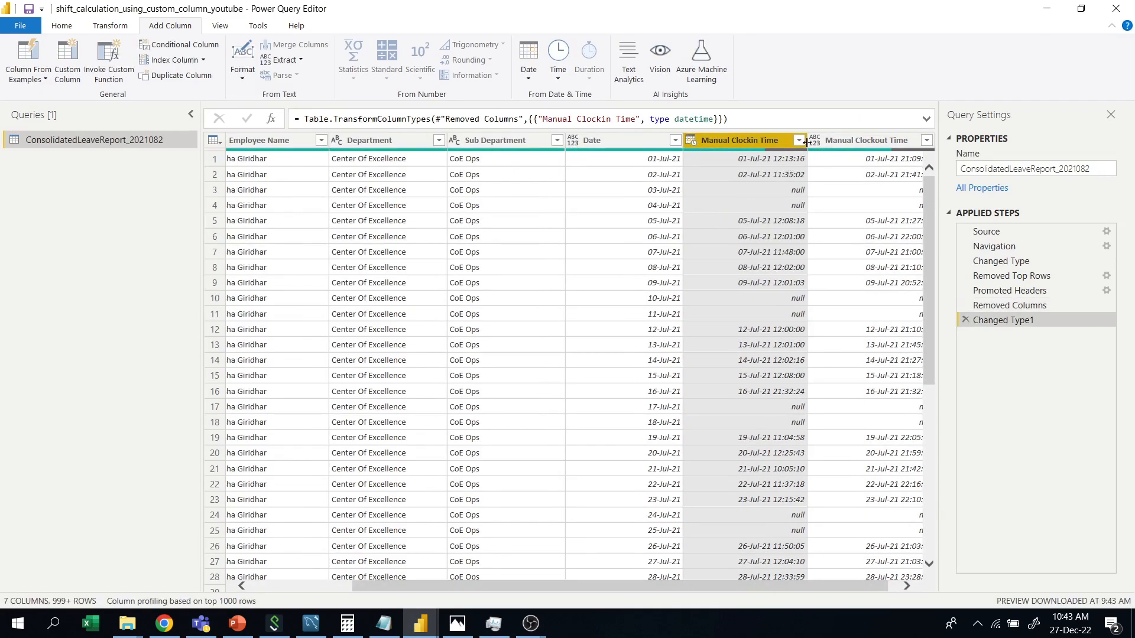
click(815, 140)
click(801, 141)
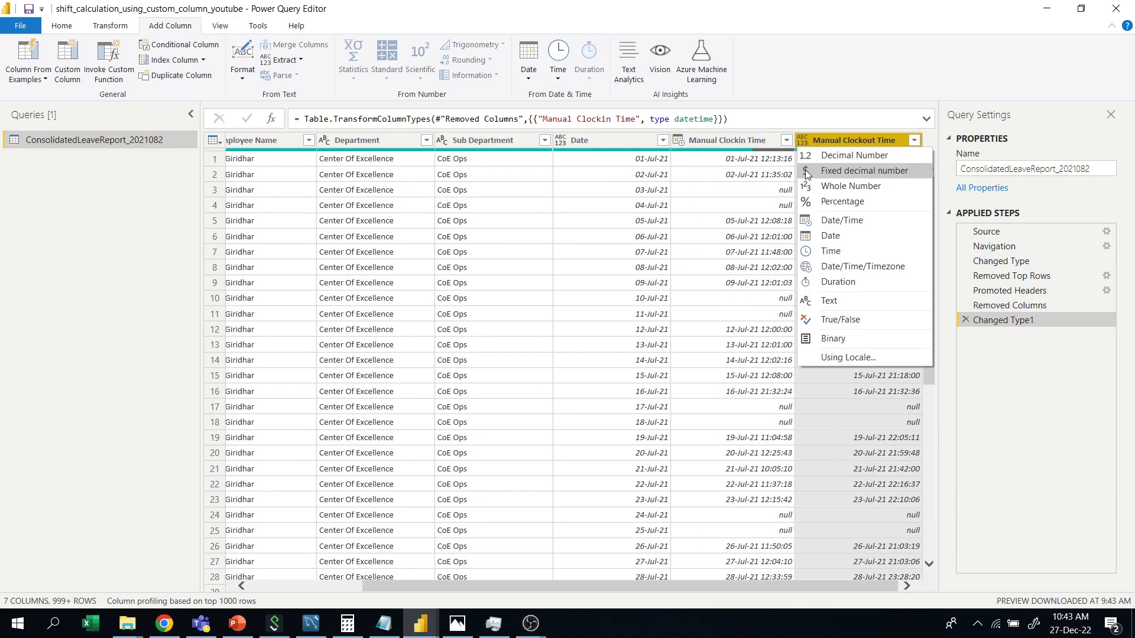
click(818, 228)
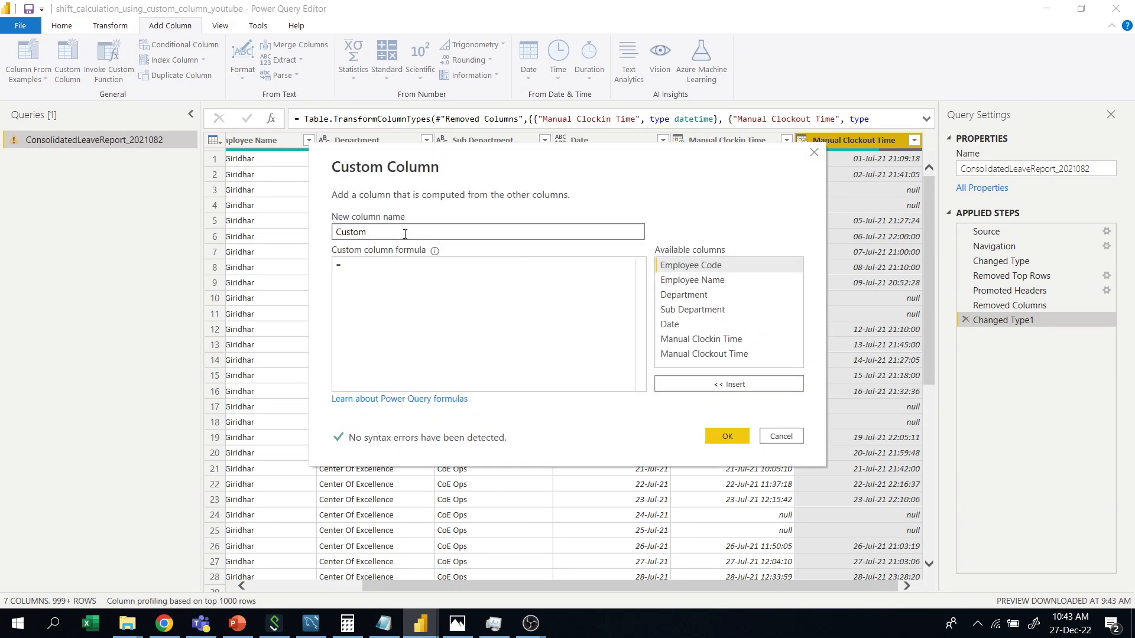
Name a new custom column Shift and begin its formula with if([Manual Clockin Time] = null or.
drag(404, 234, 320, 236)
text(Shift)
click(394, 267)
text(if()
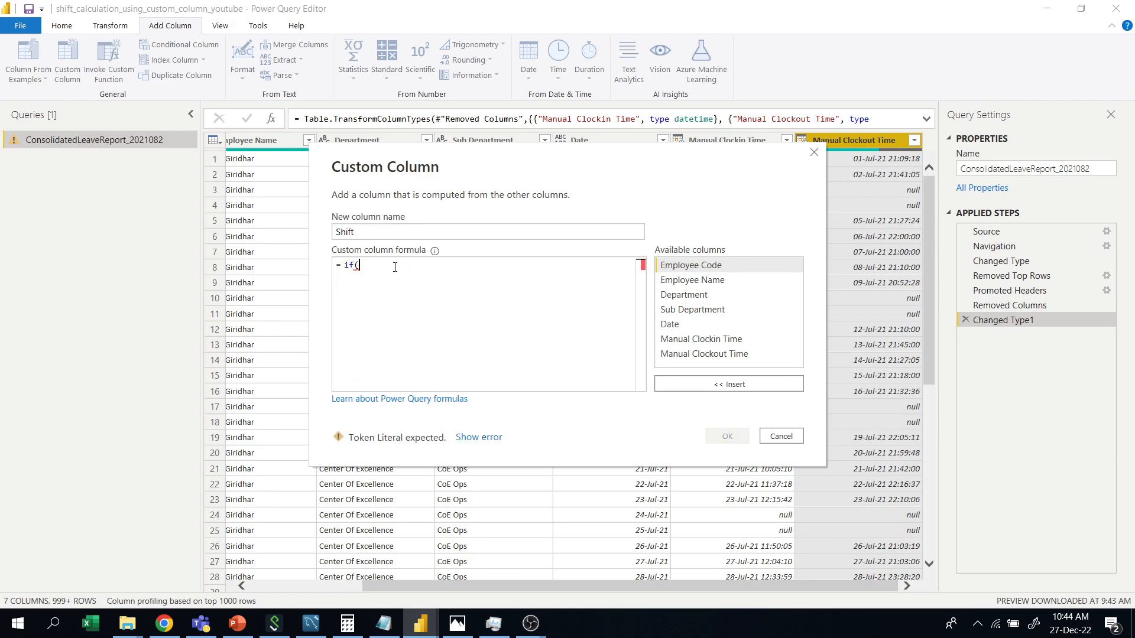
double_click(732, 338)
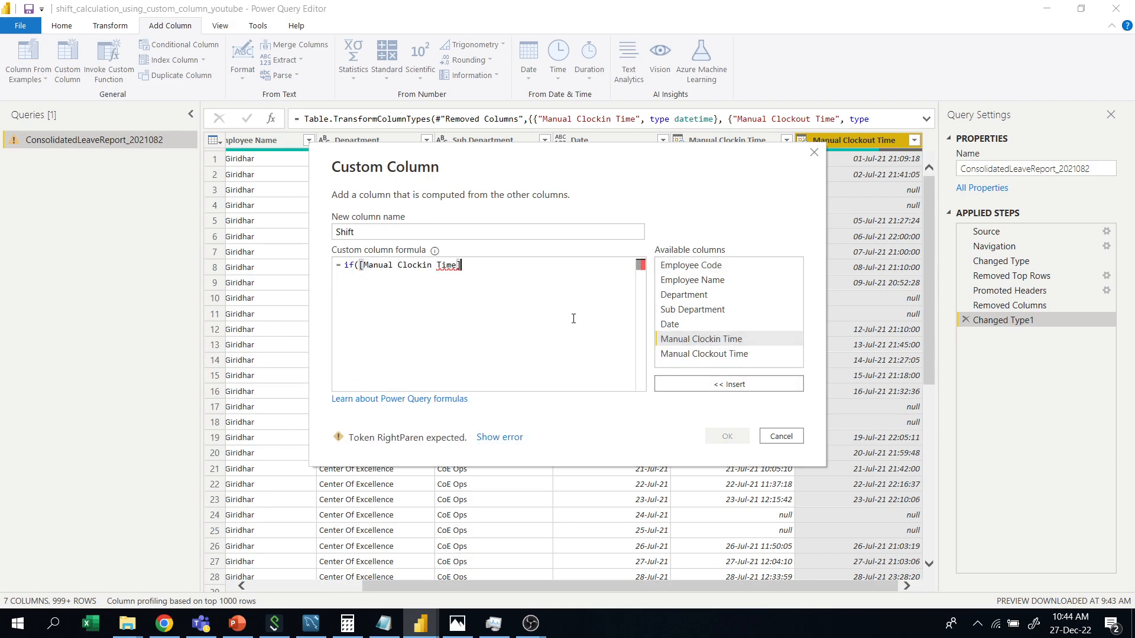
text(= null or)
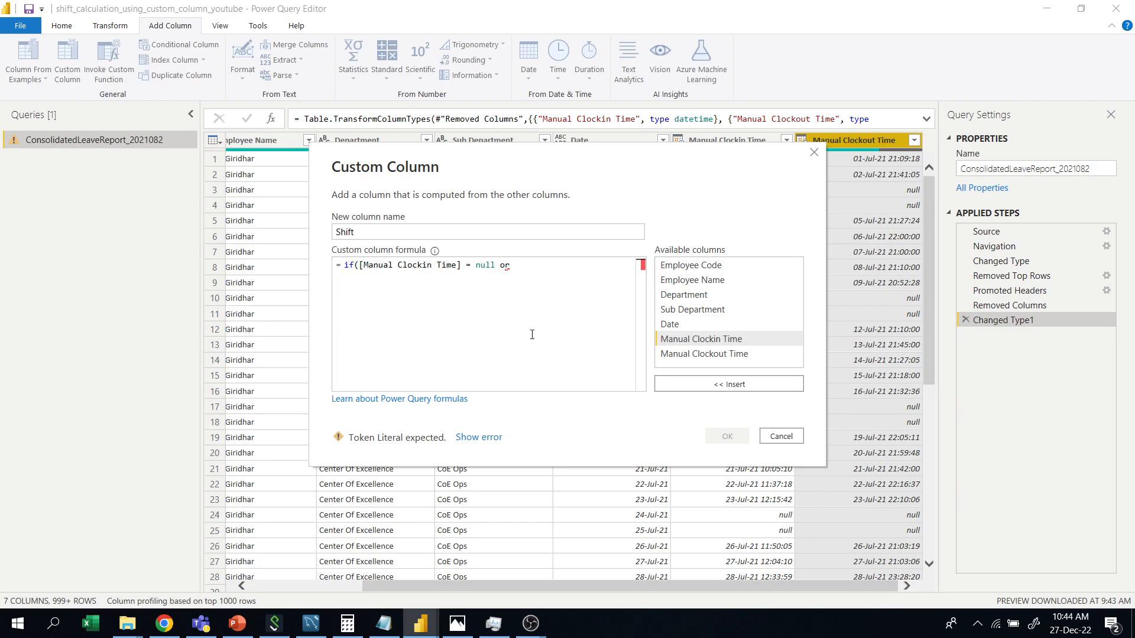
Complete the first condition with [Manual Clockout Time] = null and make it return "Leave/Holiday".
double_click(731, 352)
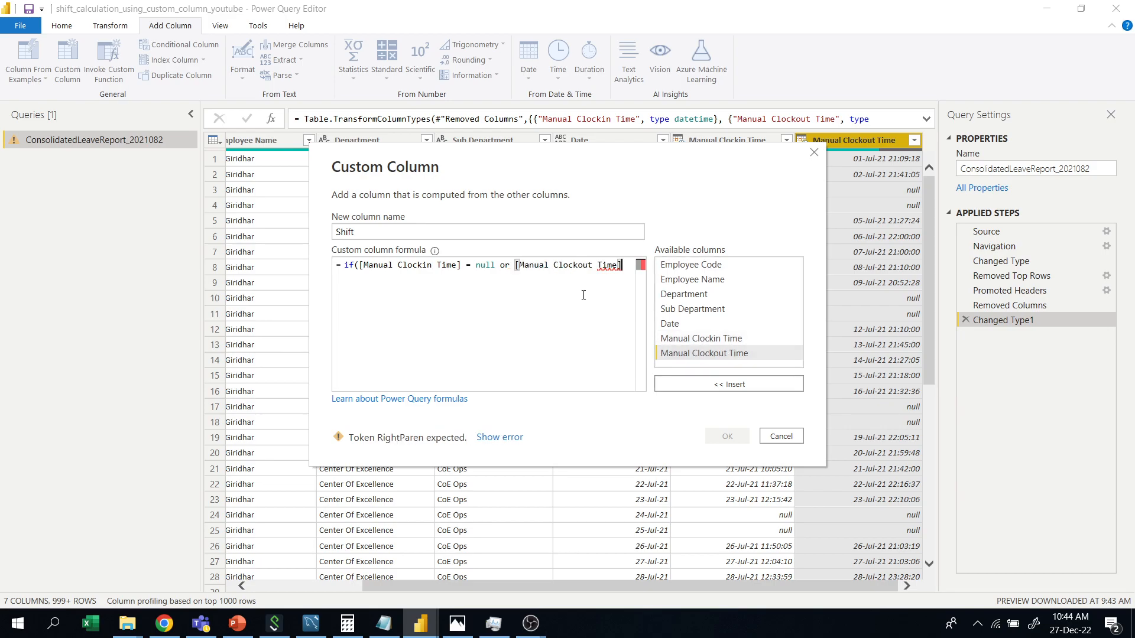
text(= )
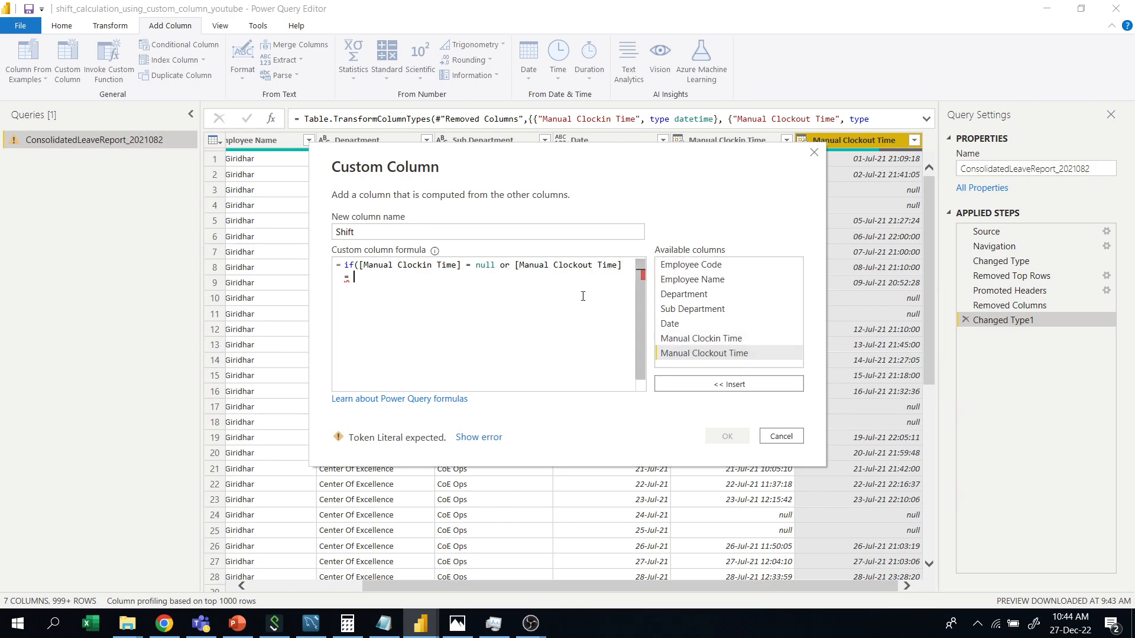
text(null)
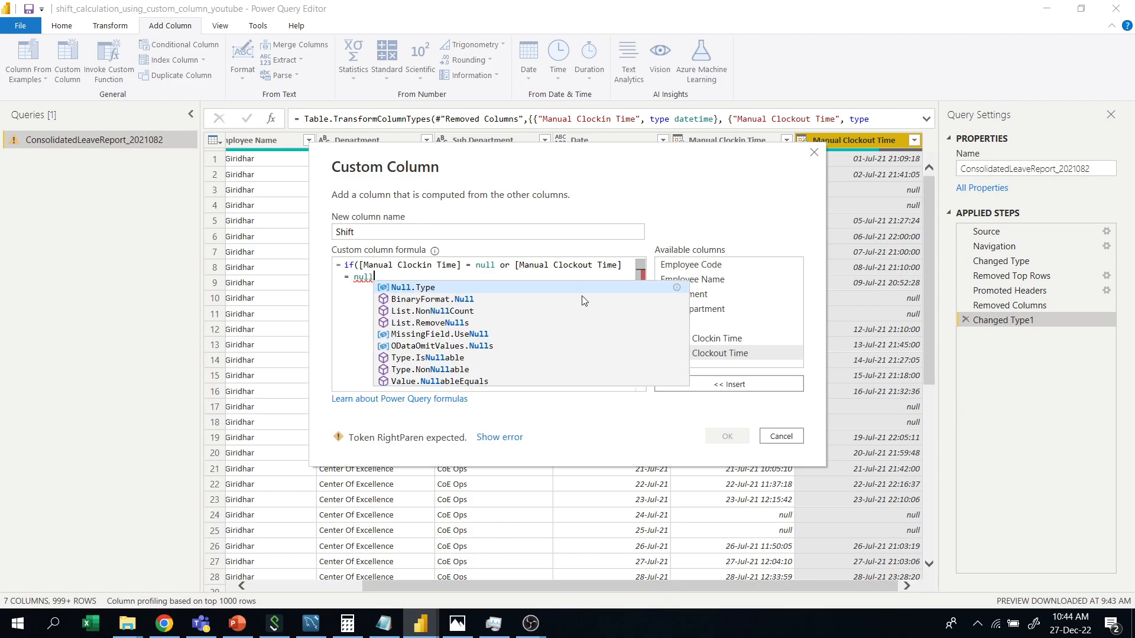
text() )
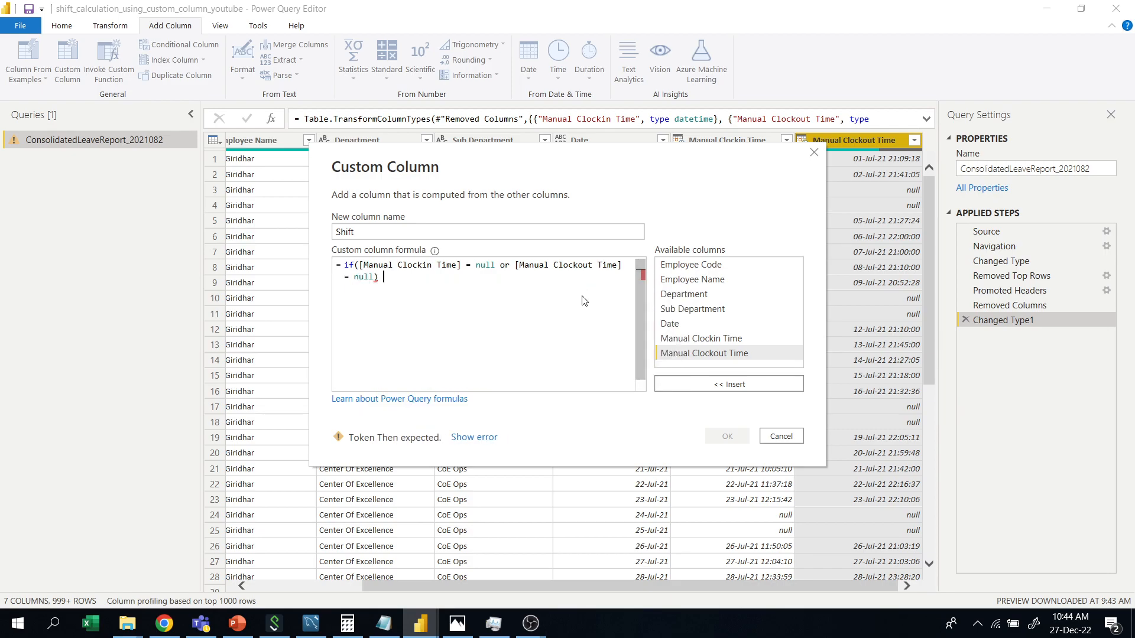
text(then)
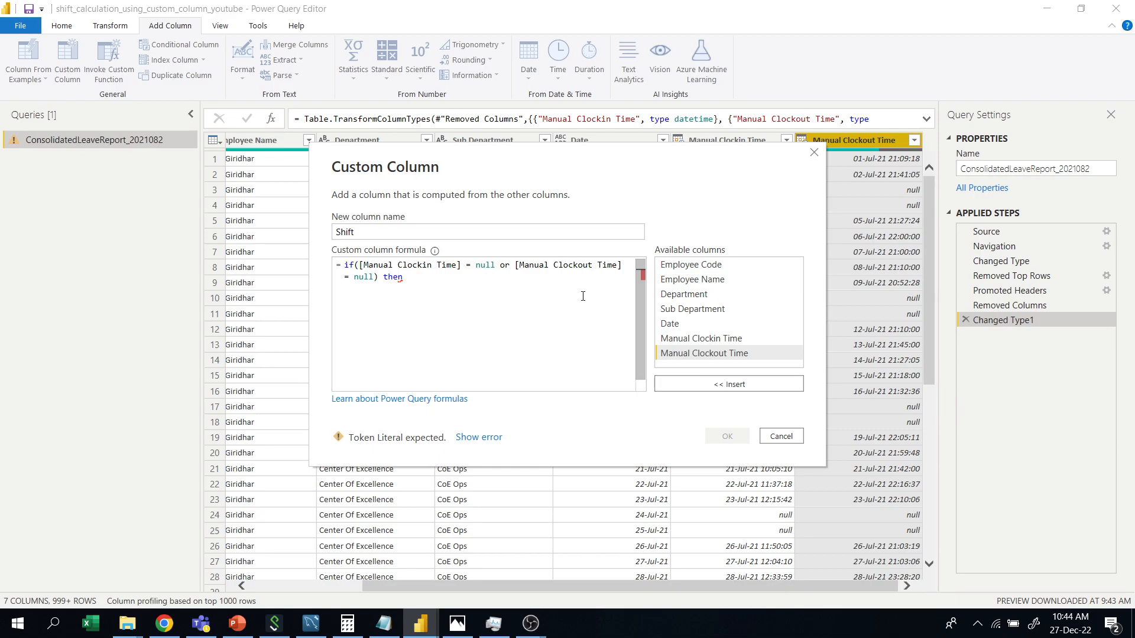
text( "Leave)
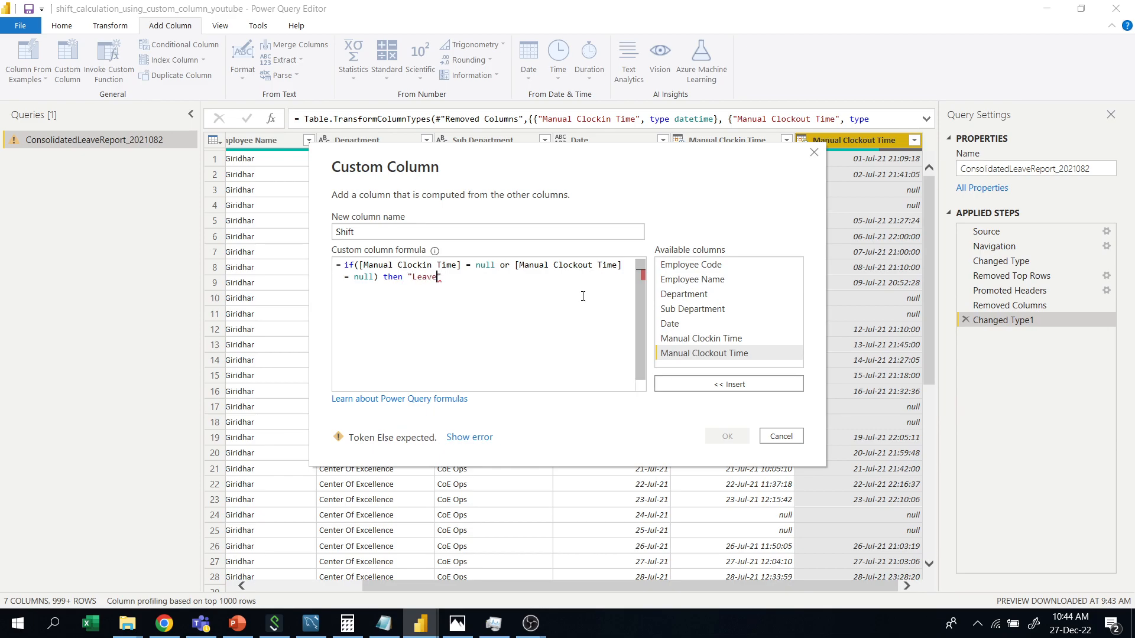
text(/Holiday)
Add an else if branch on a new line that compares [Manual Clockin Time] < ("05:30:00") and returns "EST".
key(Return)
text(else if)
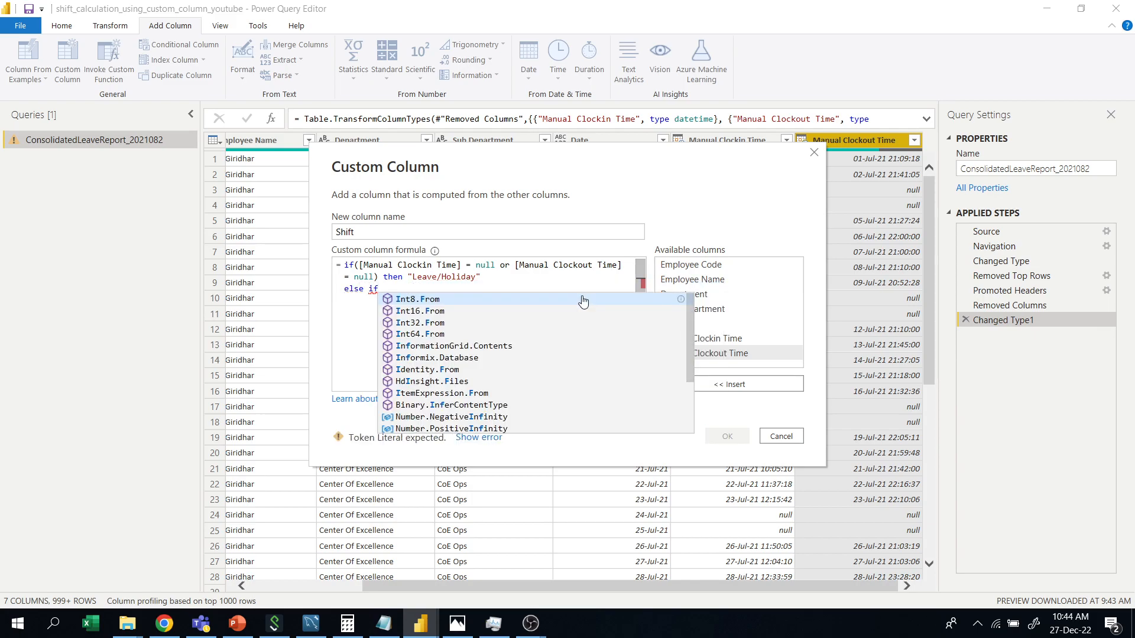
text(()
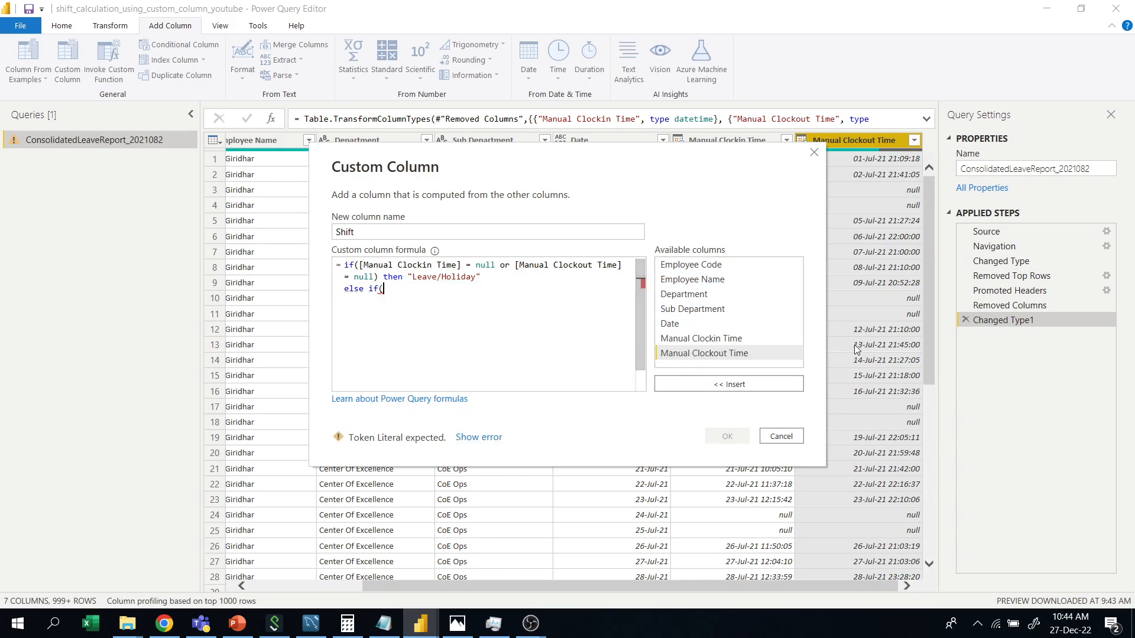
double_click(732, 338)
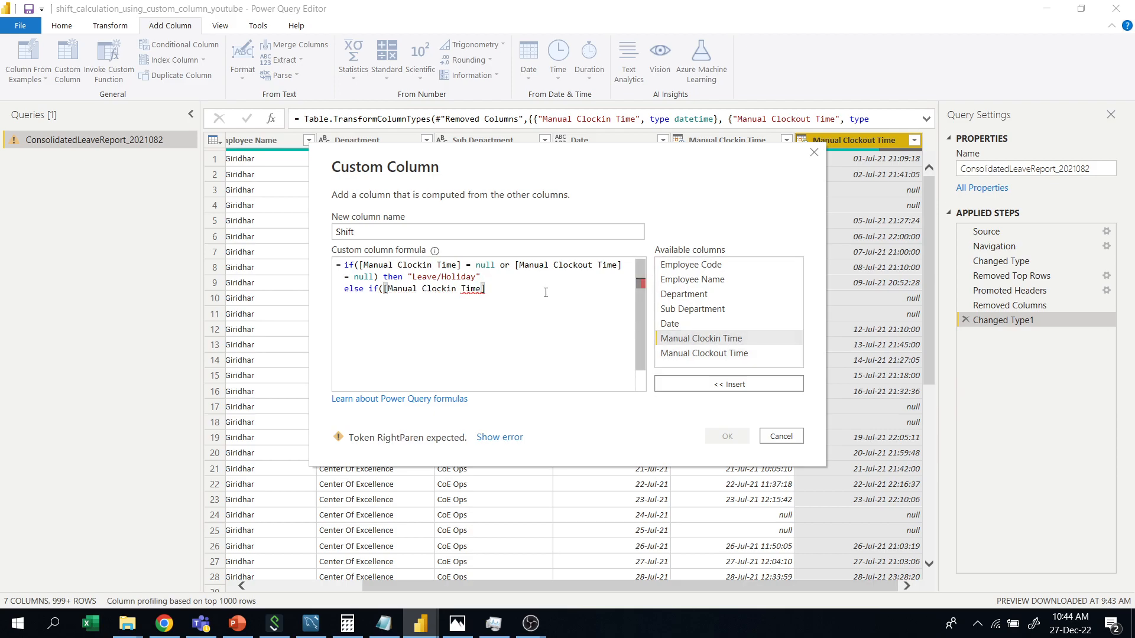
text(< )
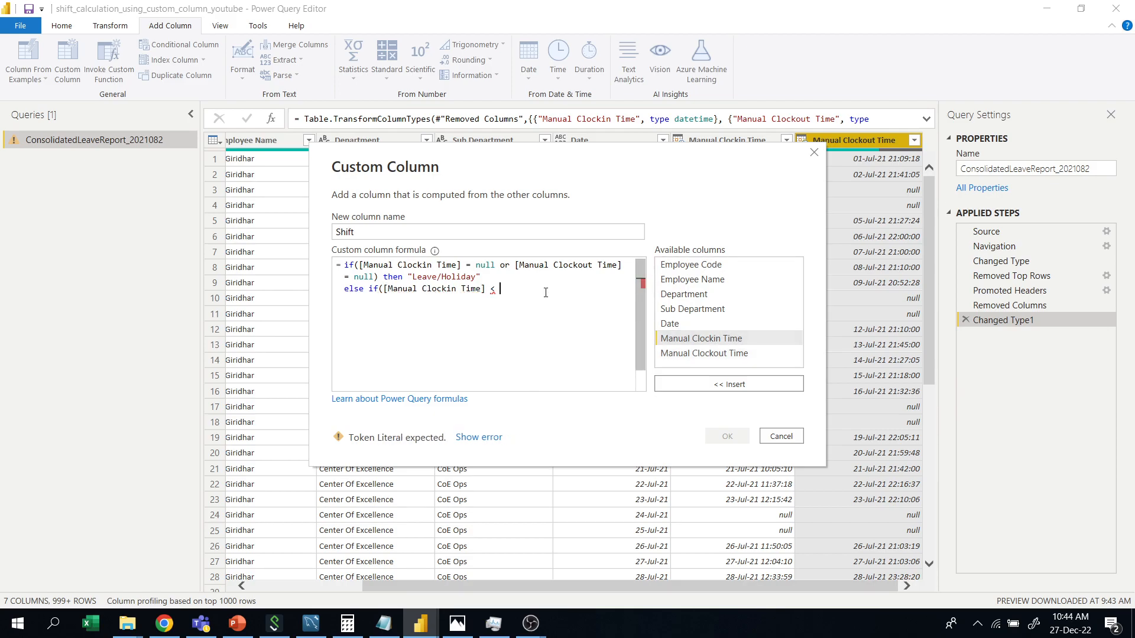
text(("5)
key(BackSpace)
text(05:30)
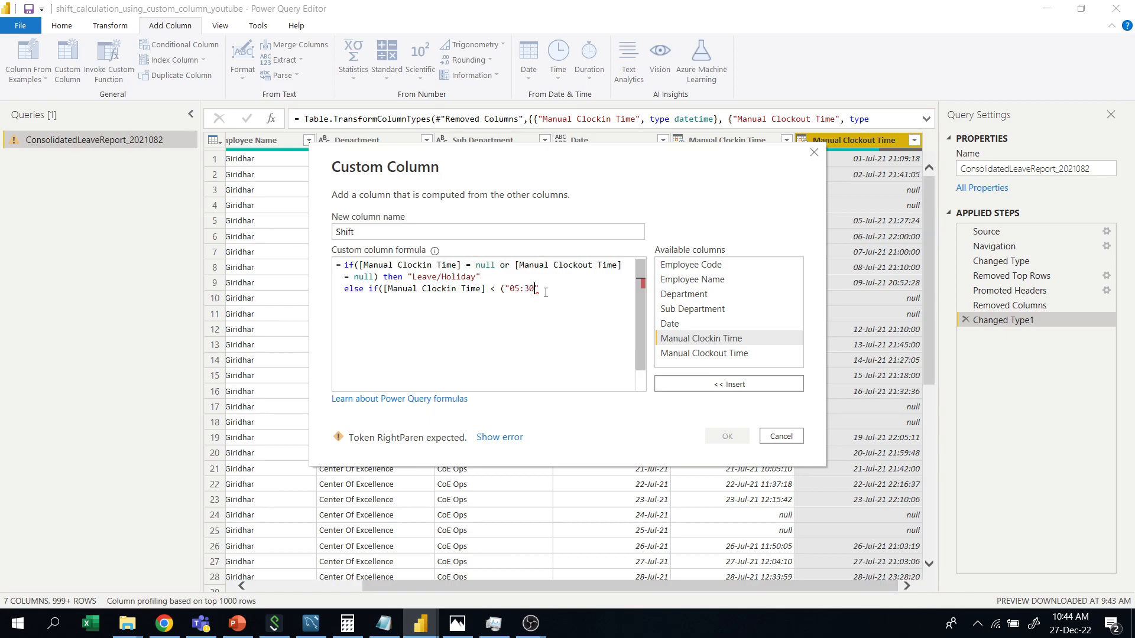
text(:00") then "EST)
Wrap [Manual Clockin Time] in the else if condition with the DateTime.Time function.
click(384, 289)
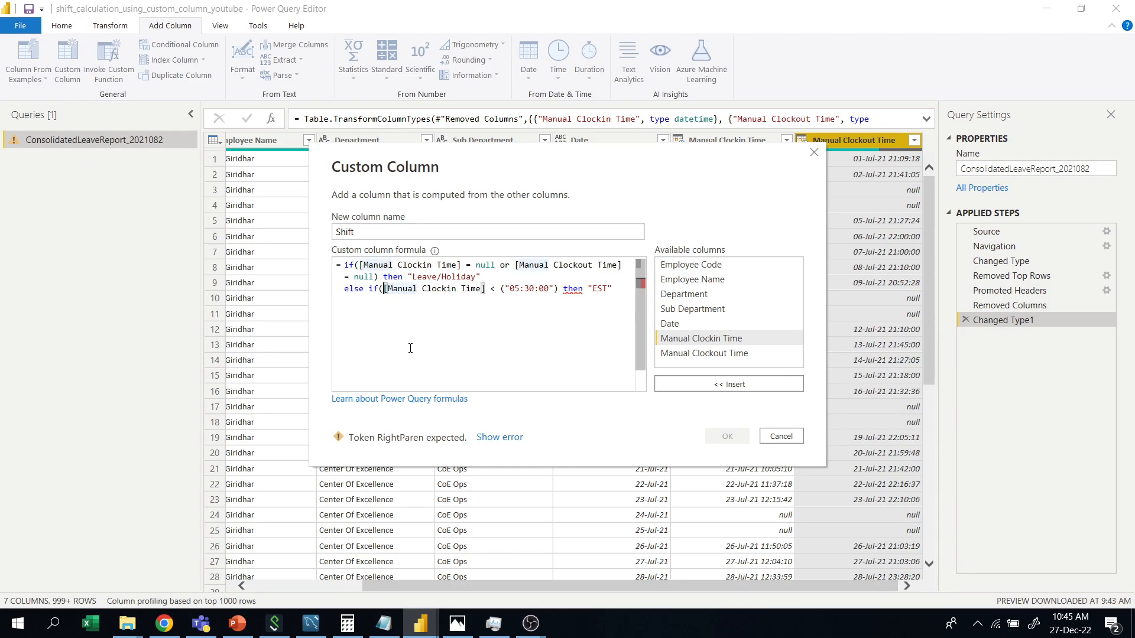
text(Date)
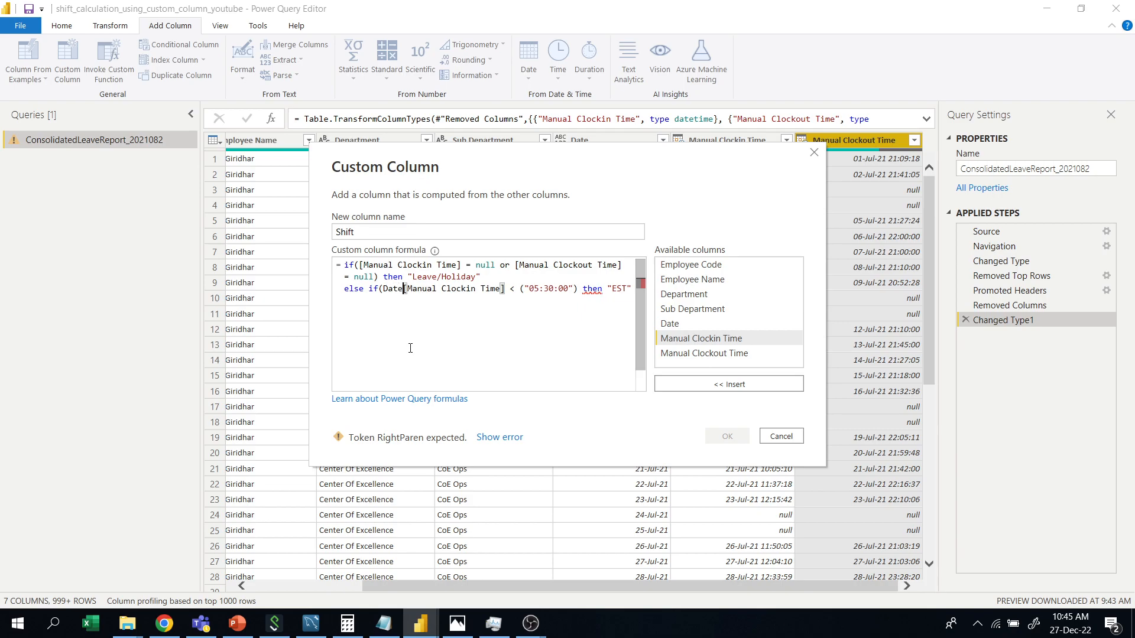
text(Time)
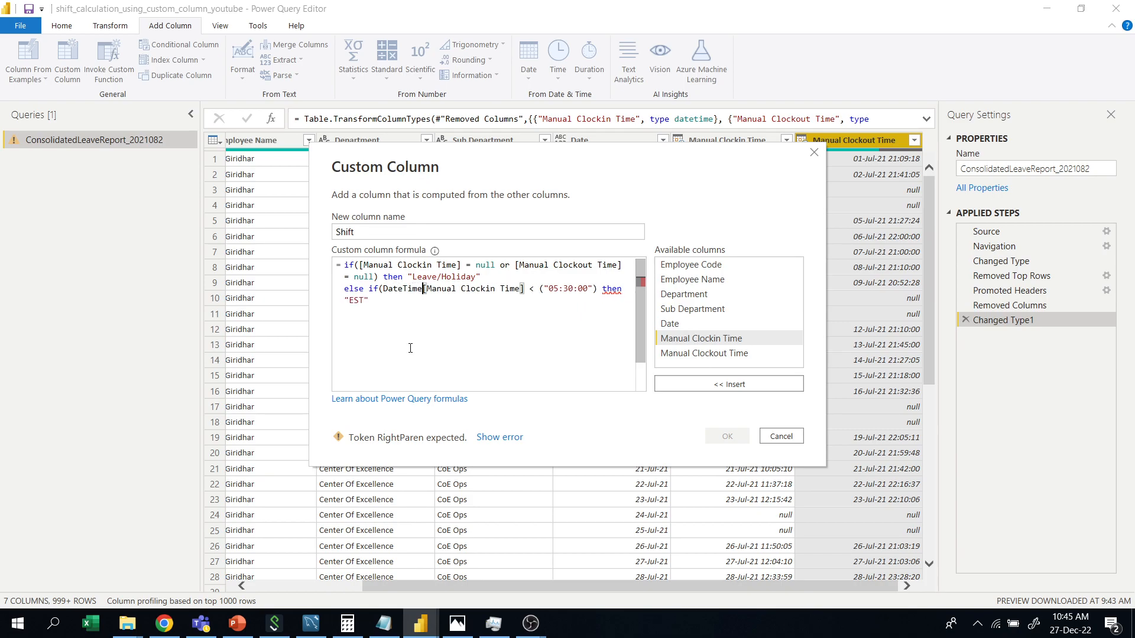
text(.t)
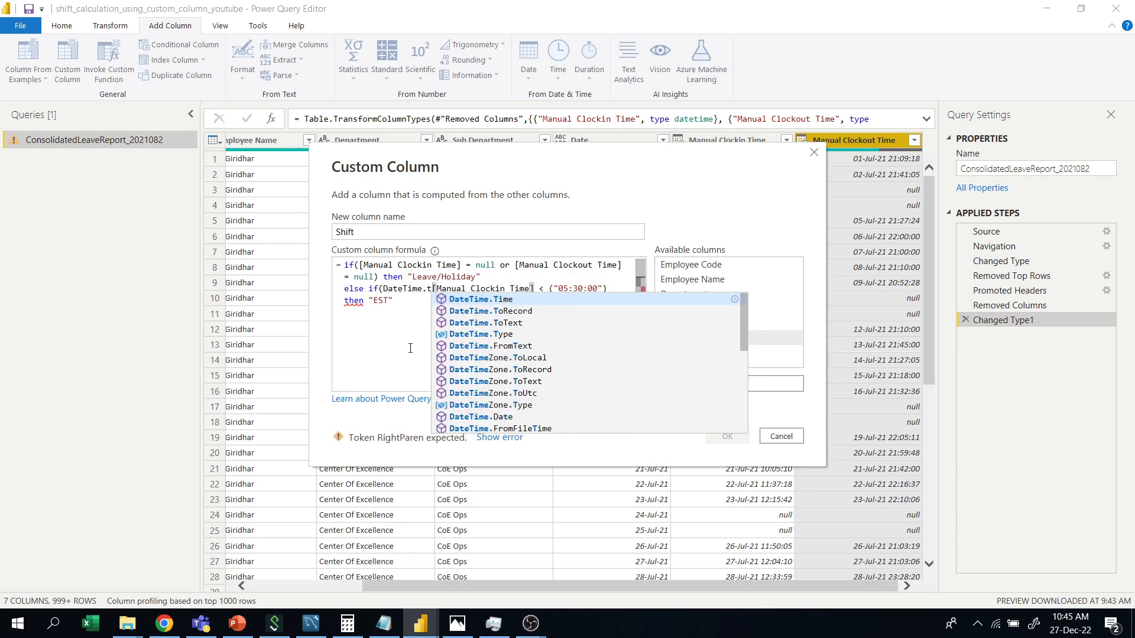
key(Tab)
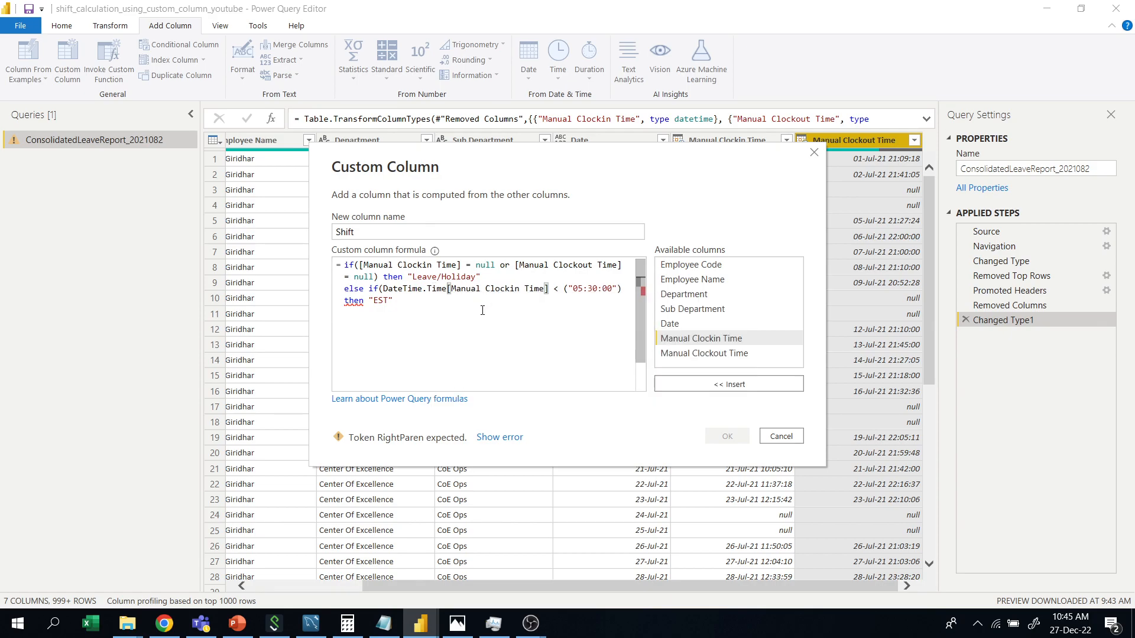
text(()
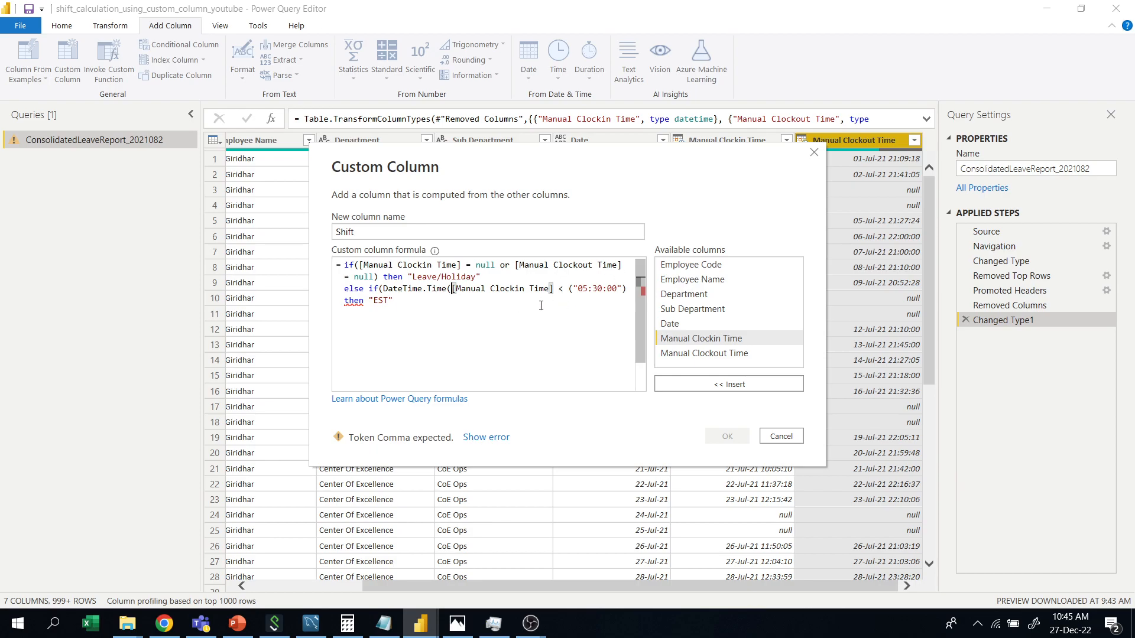
click(554, 288)
text())
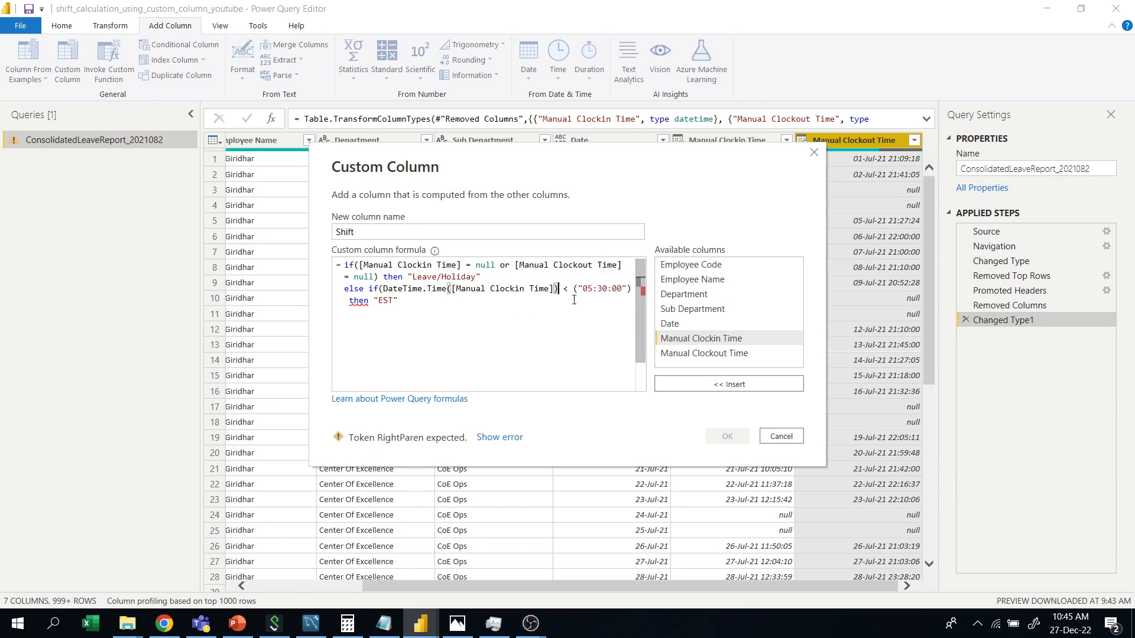
Convert "05:30:00" with the Time.FromText function and close the else if condition's parenthesis.
click(574, 289)
text(time)
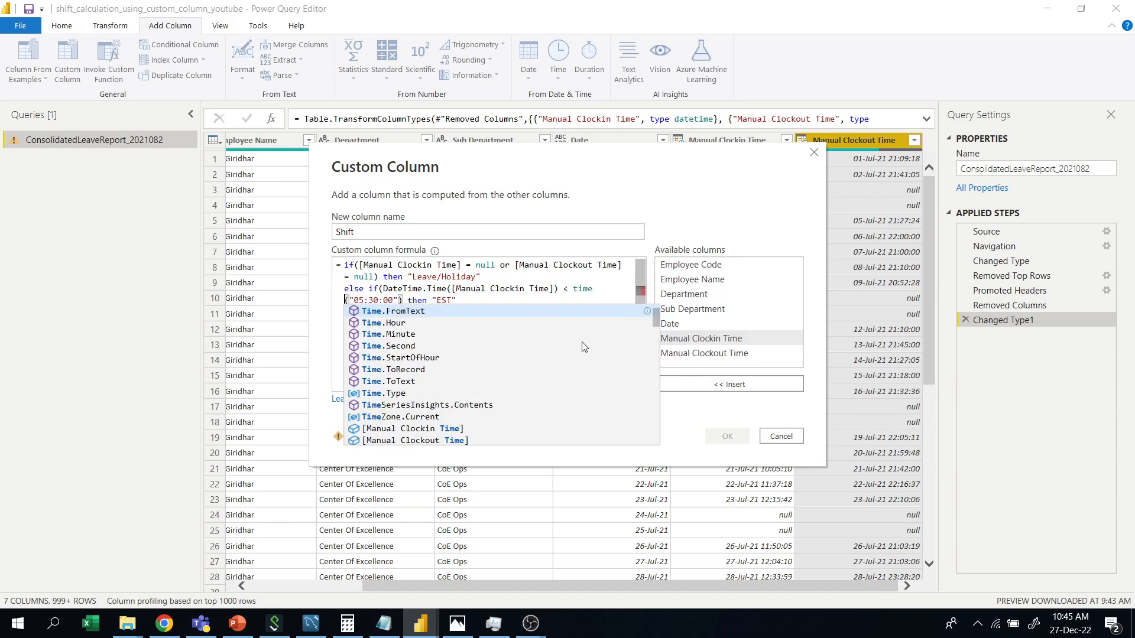
click(417, 310)
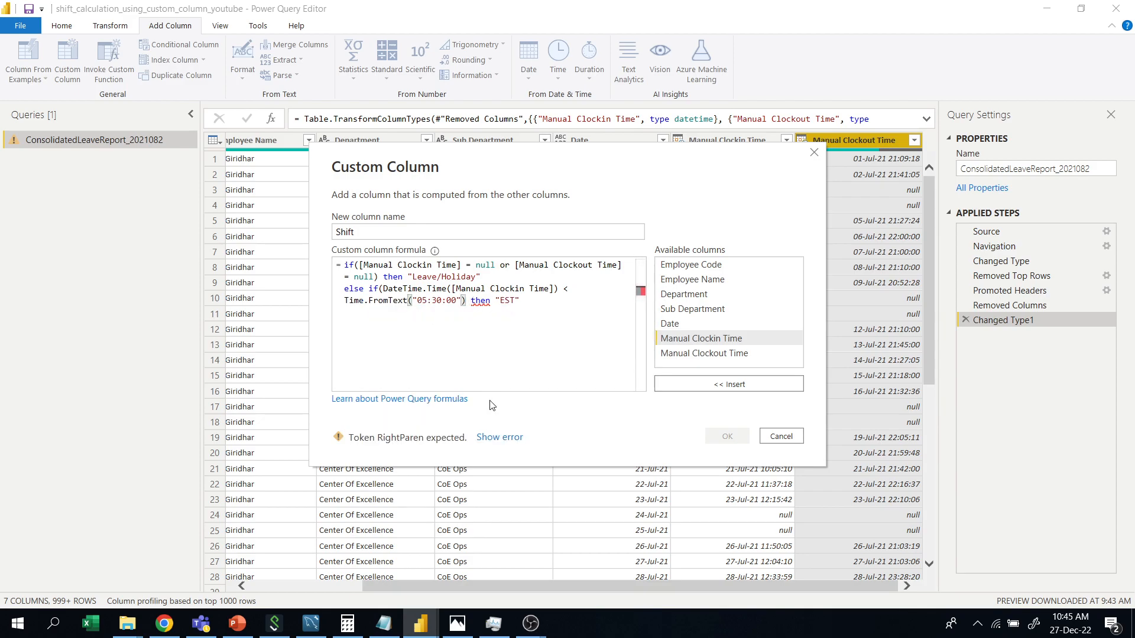
text())
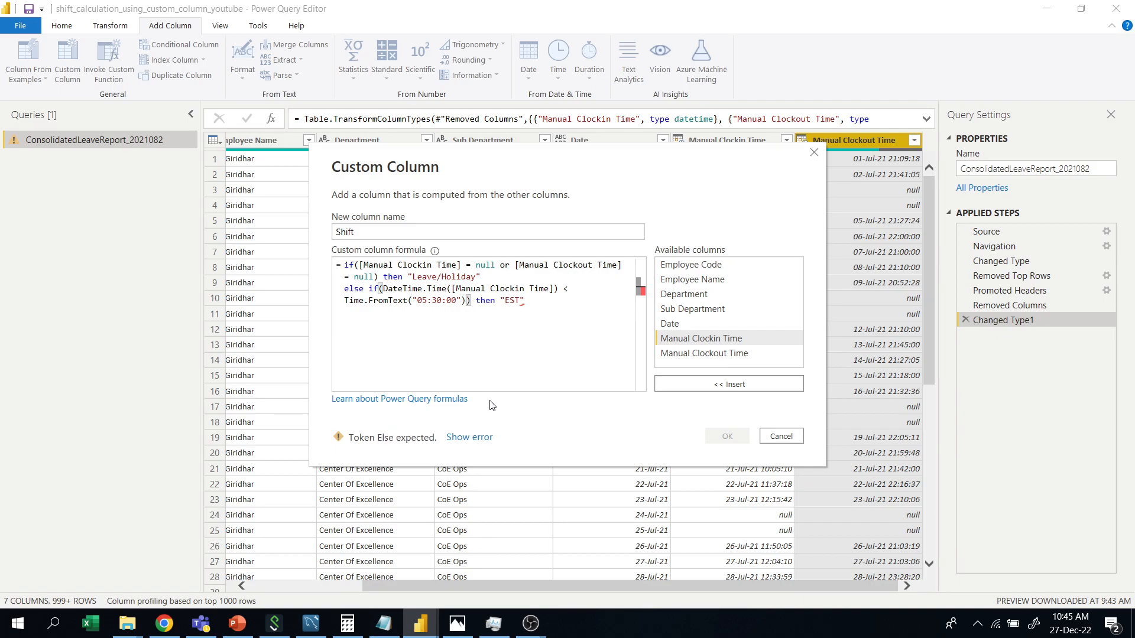
Add a second else if branch on a new line, reusing the first branch's DateTime.Time comparison with "05:30:00" and its "EST" result.
click(534, 300)
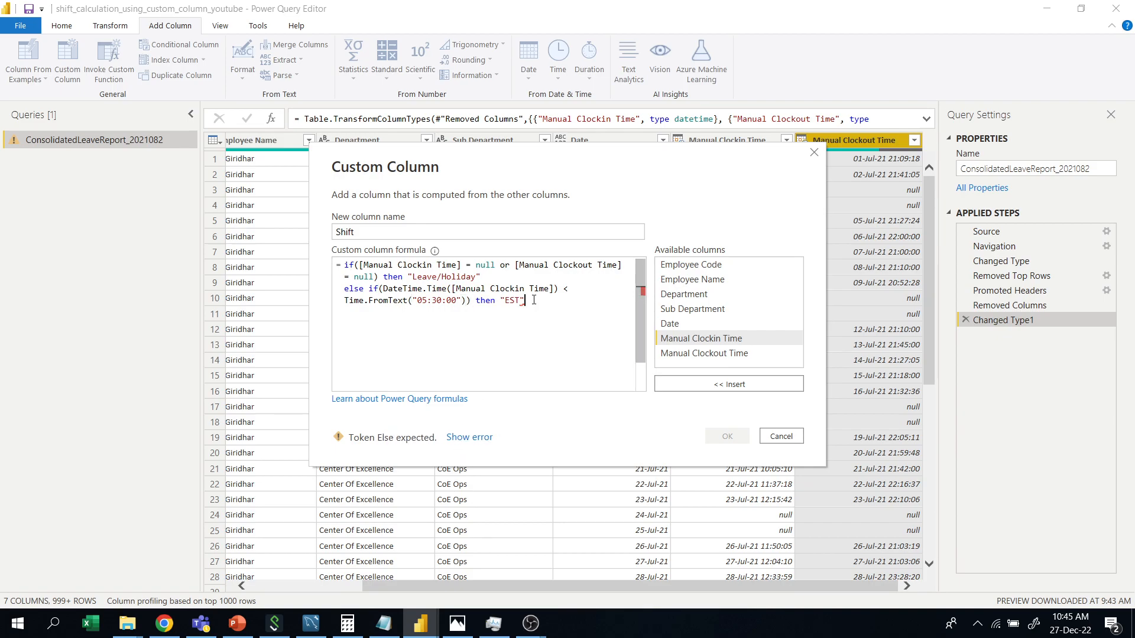
key(Return)
text(else)
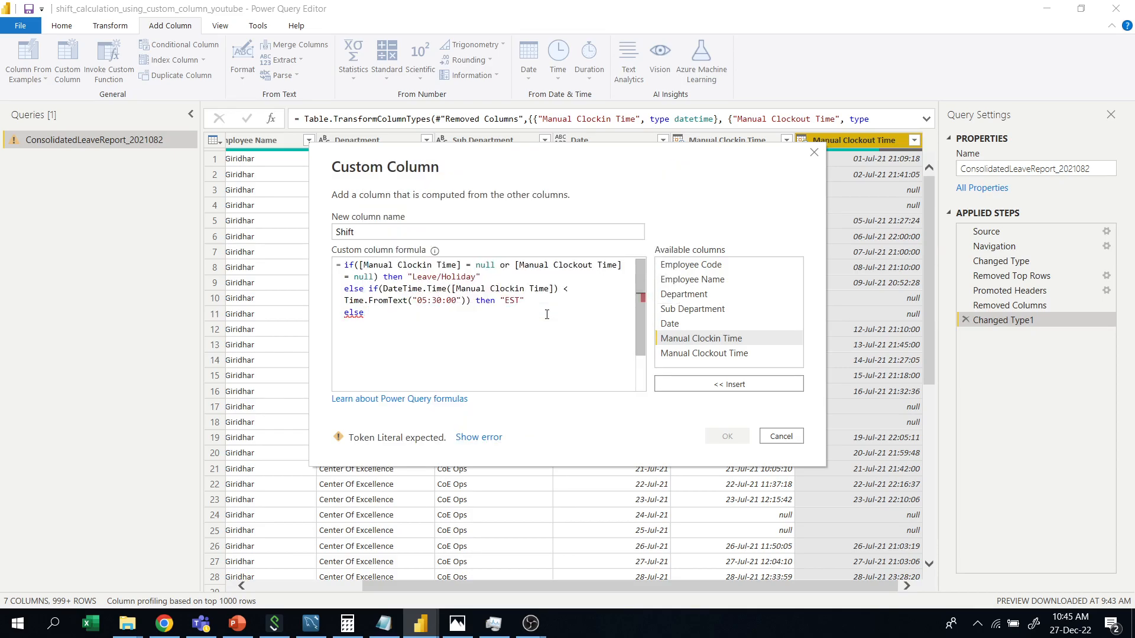
text( if)
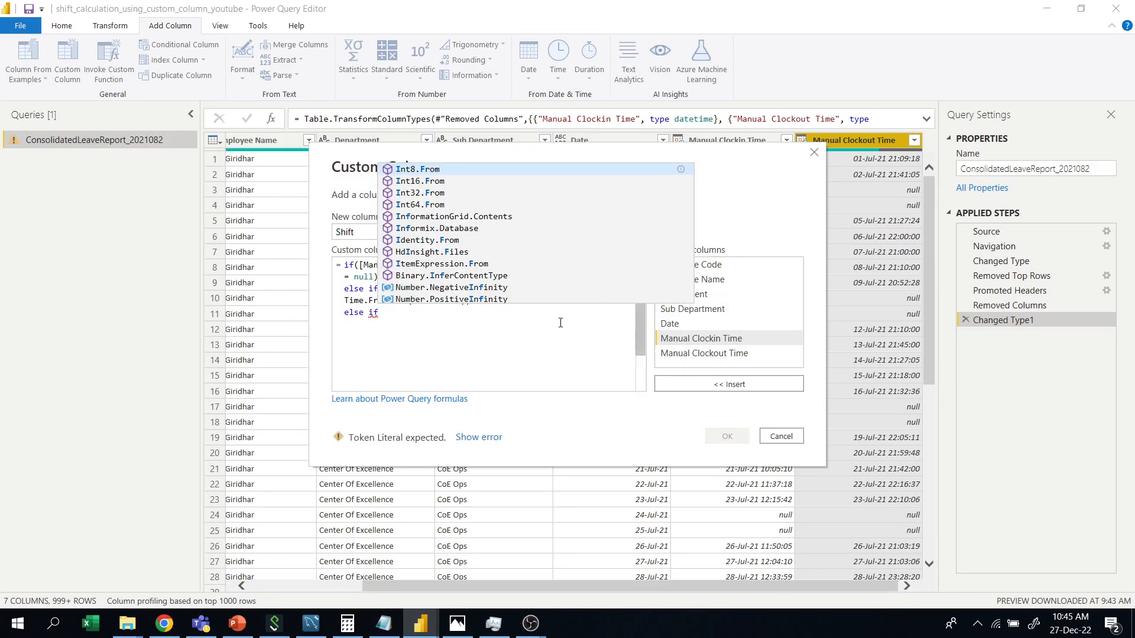
click(355, 276)
click(379, 287)
drag(378, 288, 525, 301)
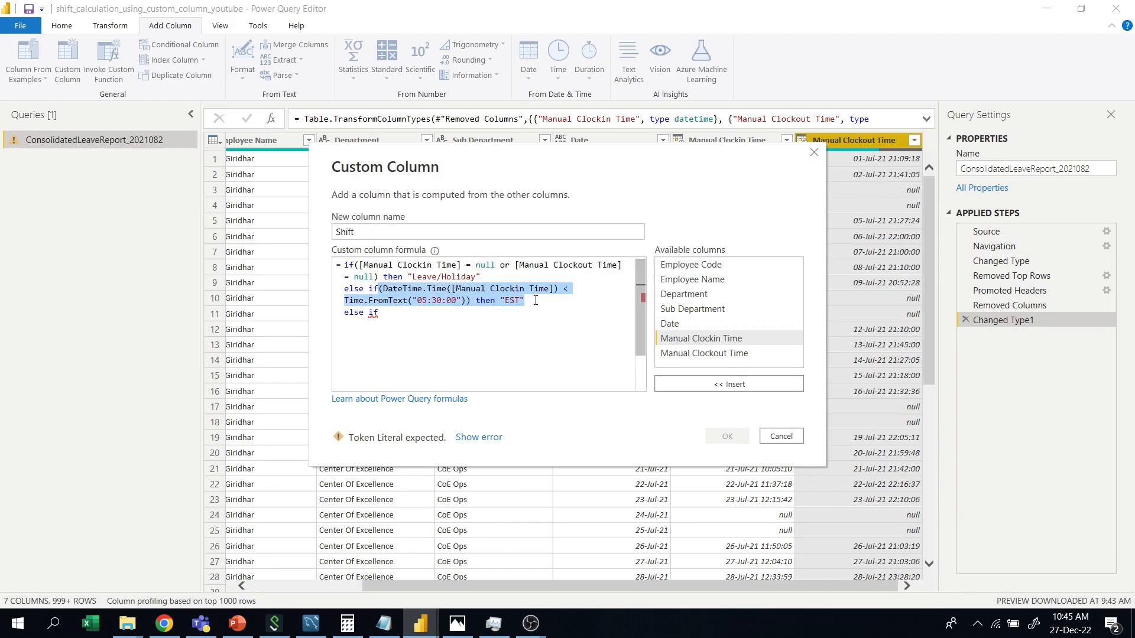
key(ctrl+c)
click(428, 323)
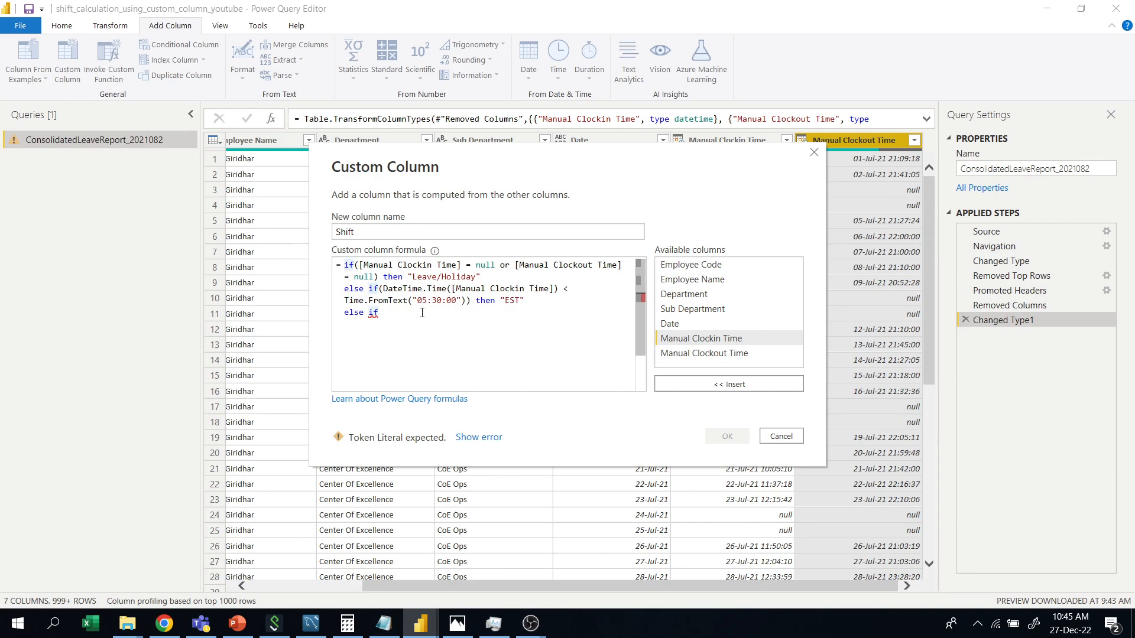
key(ctrl+v)
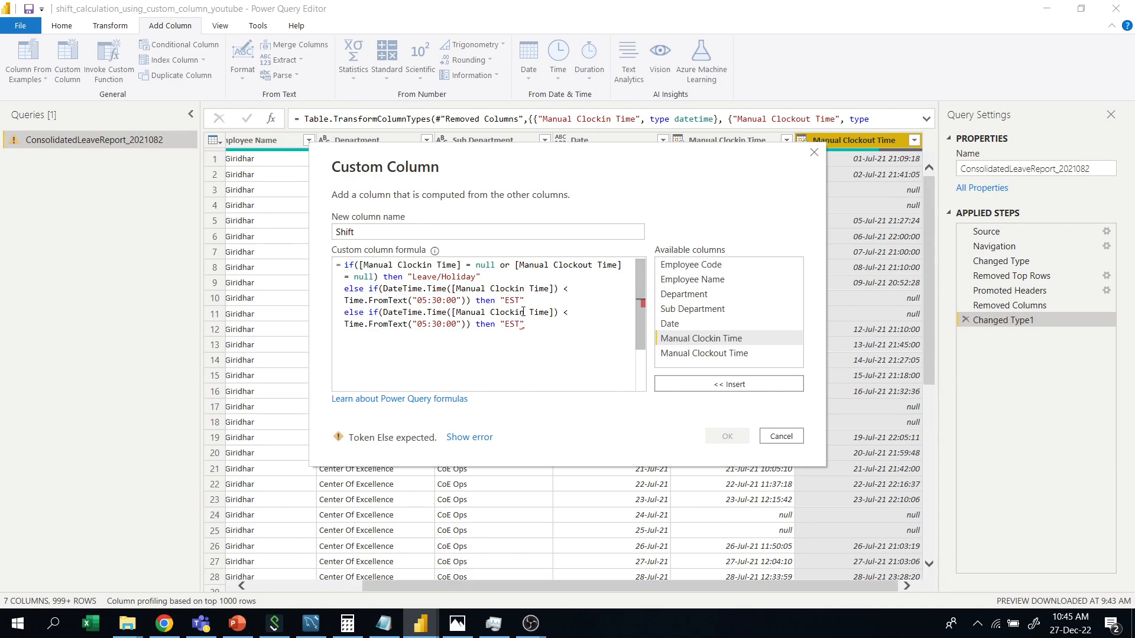
In the second else if branch, change the compared column to [Manual Clockout Time] and the time text to "03:00:00".
key(BackSpace)
key(BackSpace)
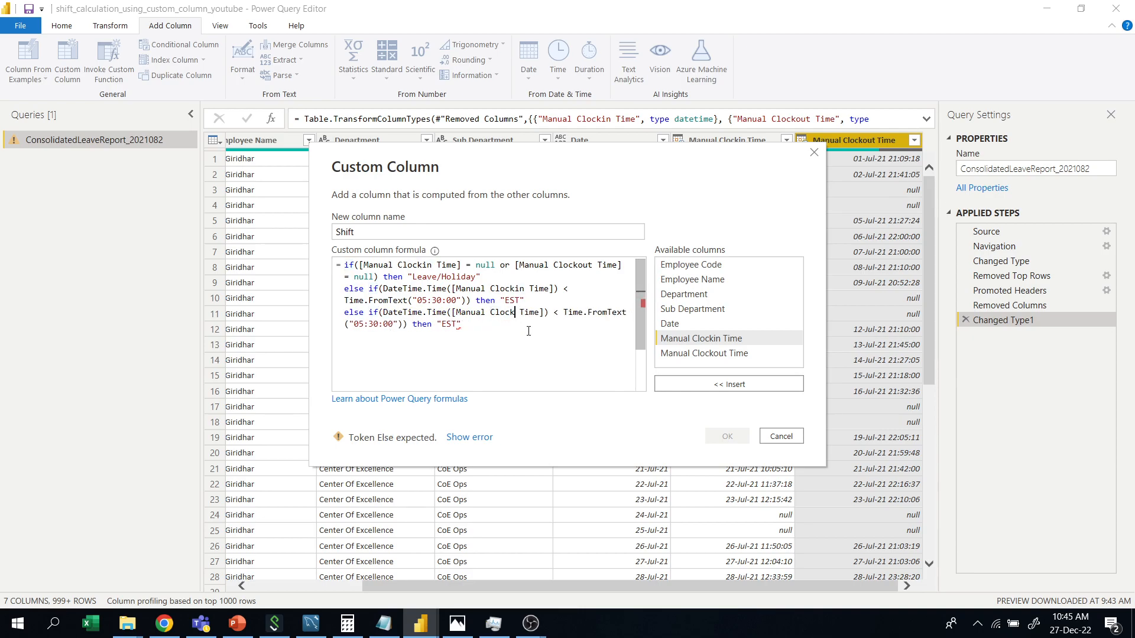
text(out)
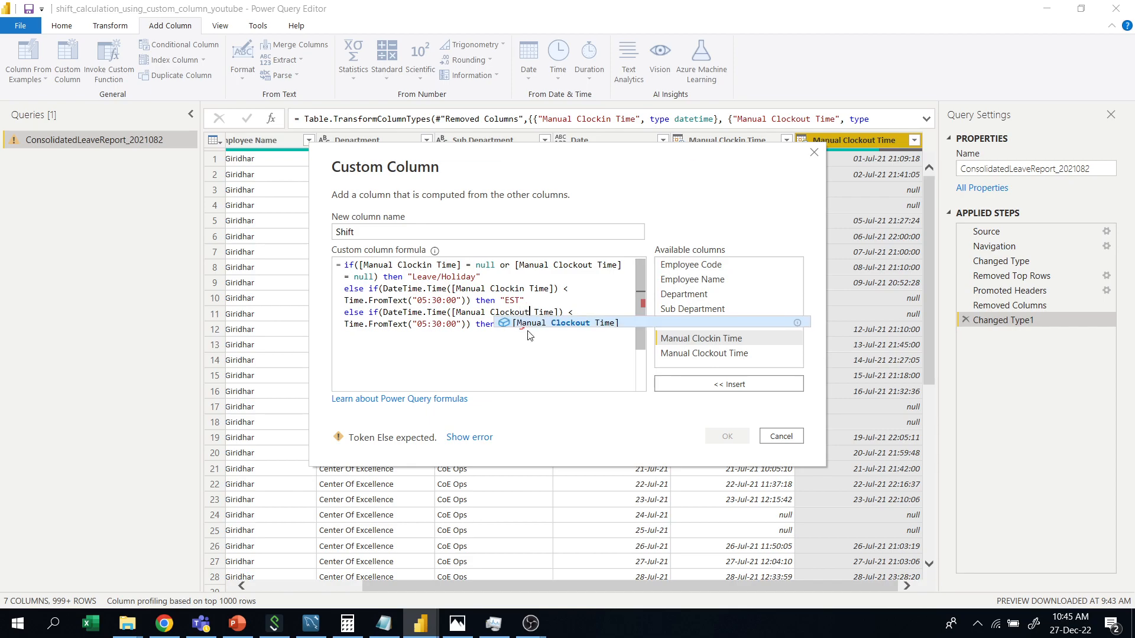
click(430, 339)
click(427, 325)
key(BackSpace)
text(3)
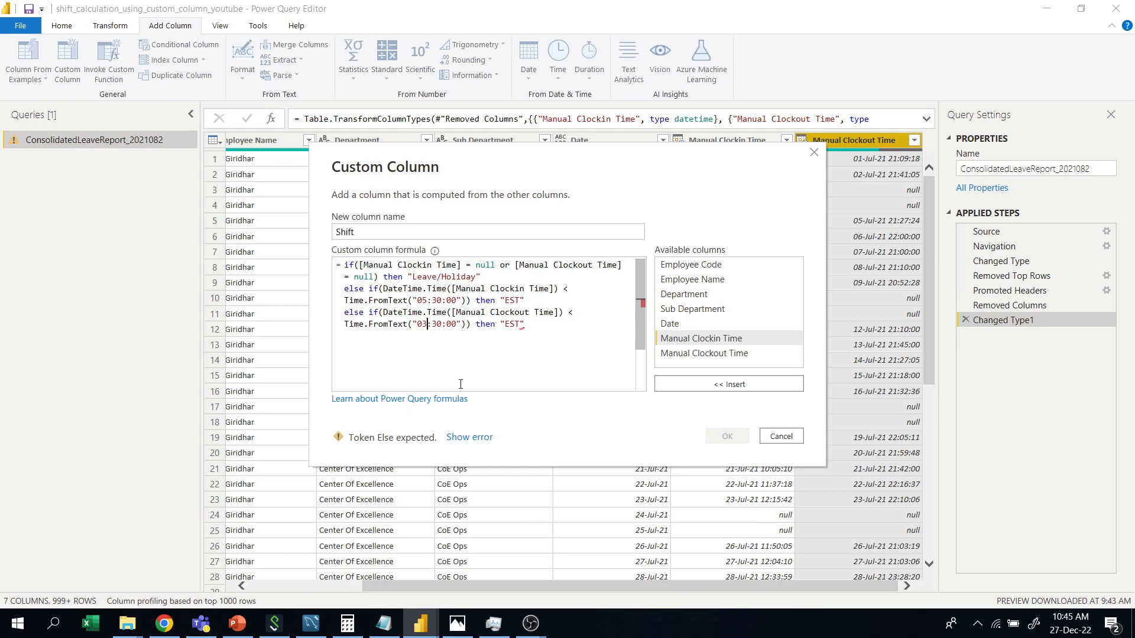
key(BackSpace)
text(0)
Finish the formula with an else "PST" line and create the Shift custom column.
key(Return)
text(else )
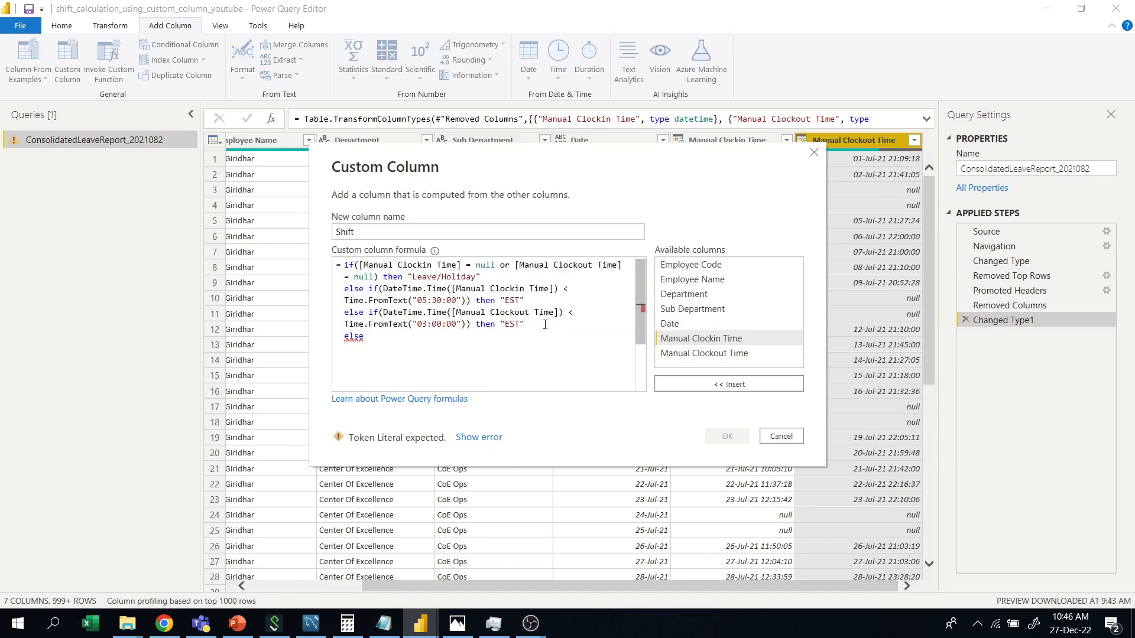
text("PST)
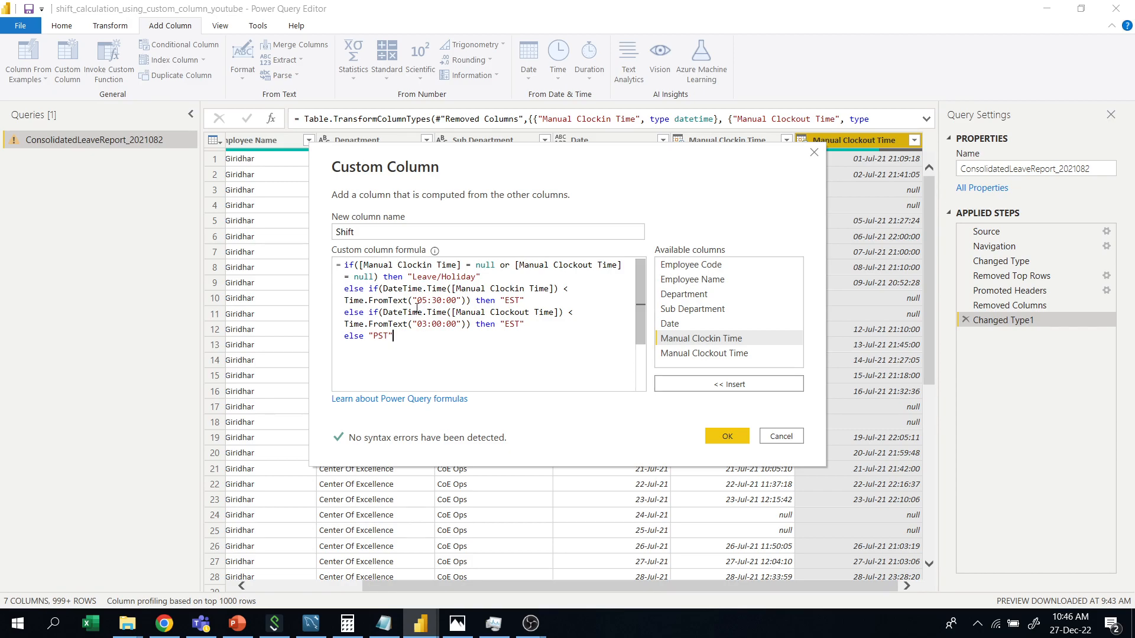
click(727, 436)
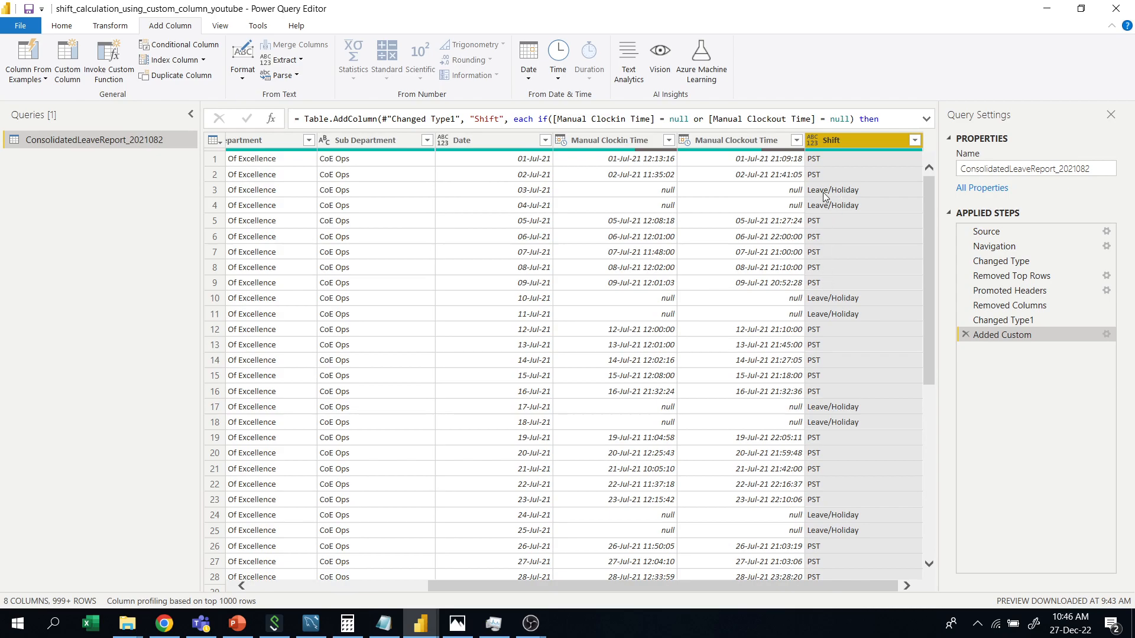
Examine the Shift values against the clock-in and clock-out times down the table, inspecting the Shift cell in row 222.
scroll(826, 327, down, 20)
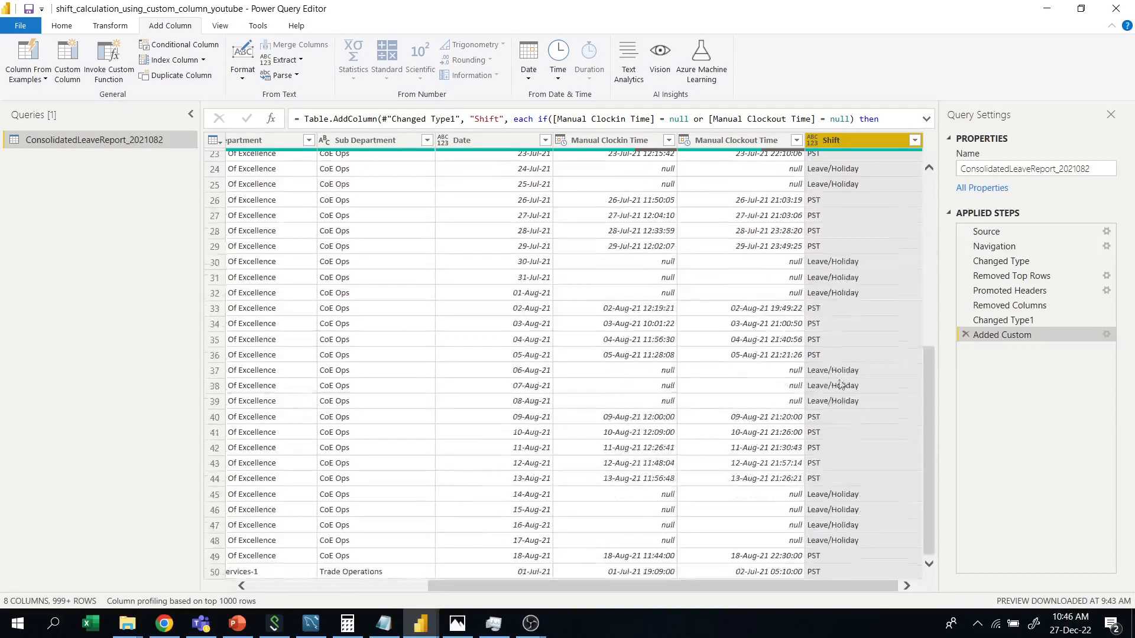
scroll(858, 449, up, 5)
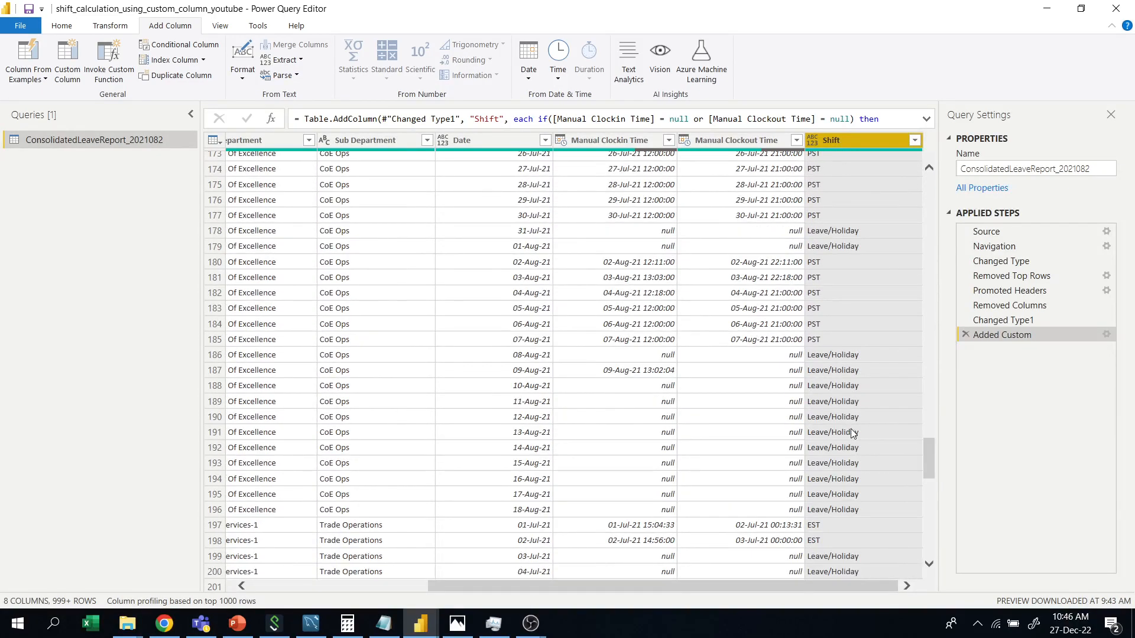
scroll(851, 427, down, 13)
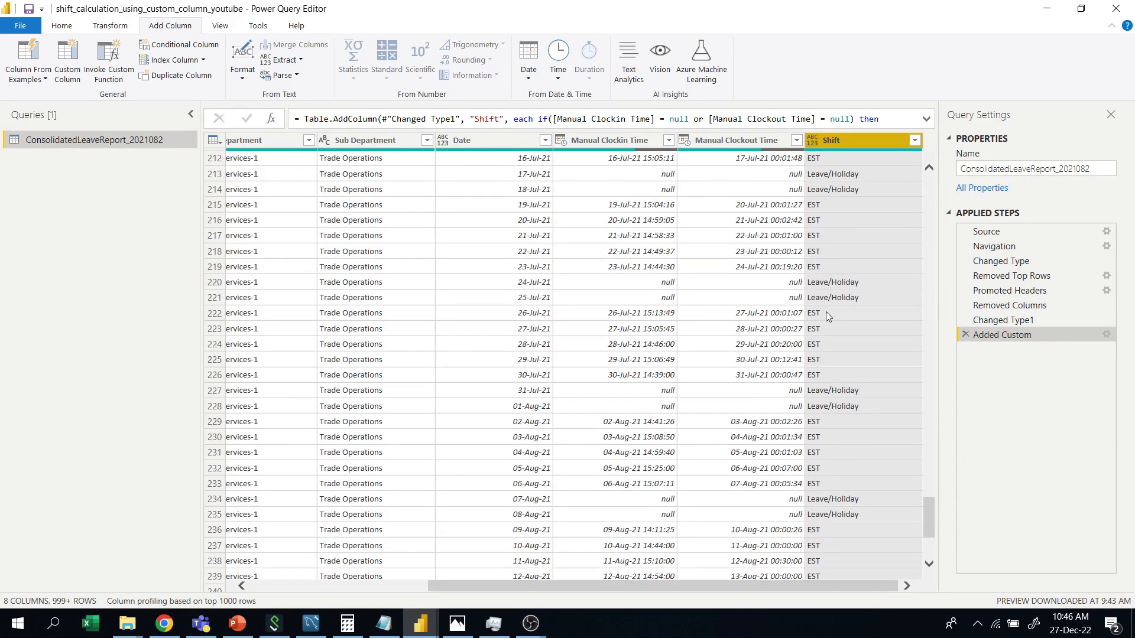
click(825, 312)
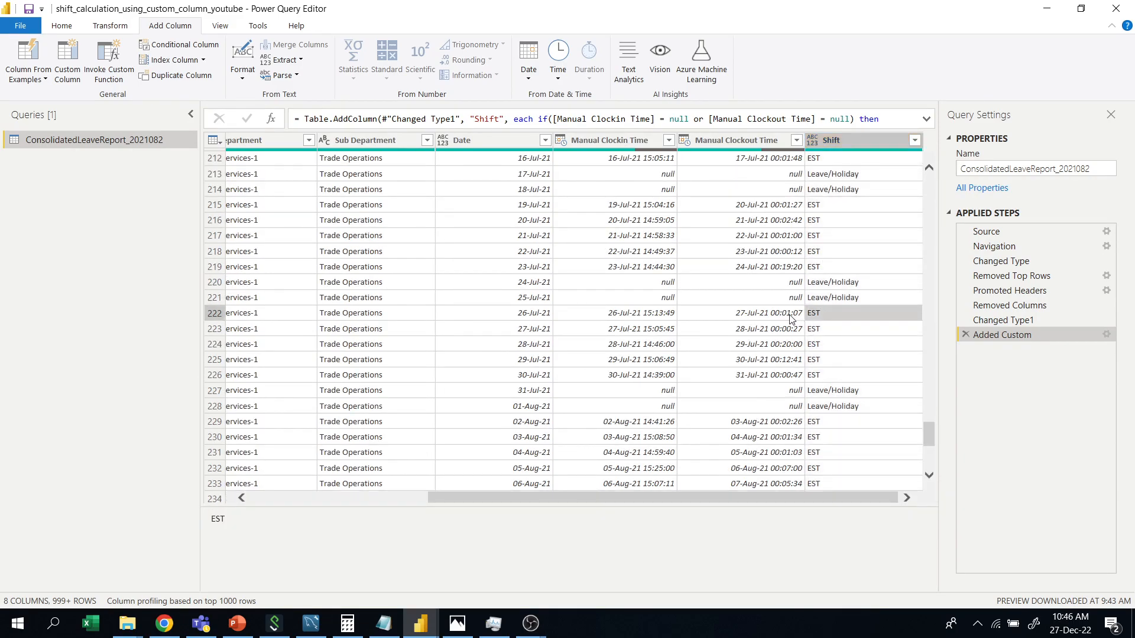